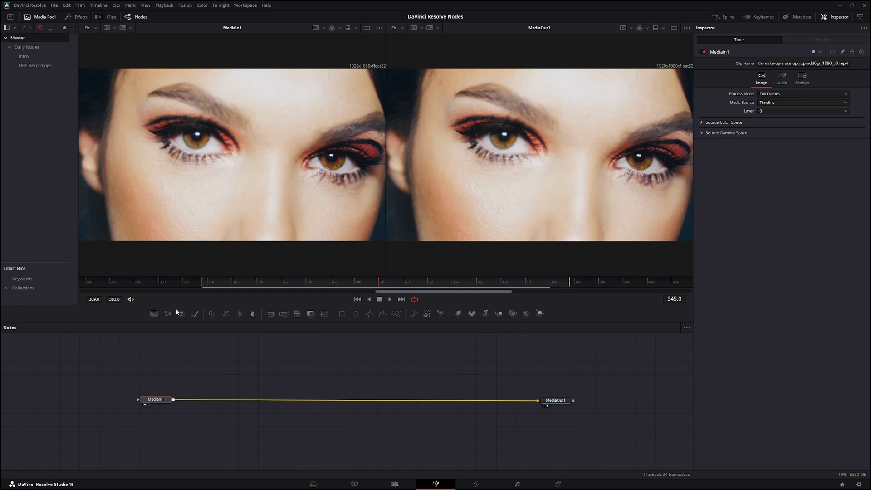
Step: Drop a ColorCorrector1 node from the toolbar onto the MediaIn1–MediaOut1 link
left_click_drag(211, 313, 297, 362)
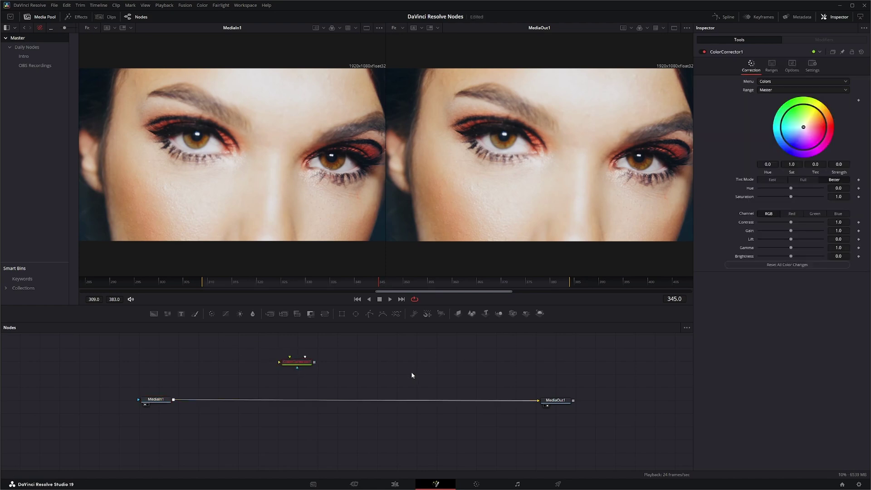
key("shift+space")
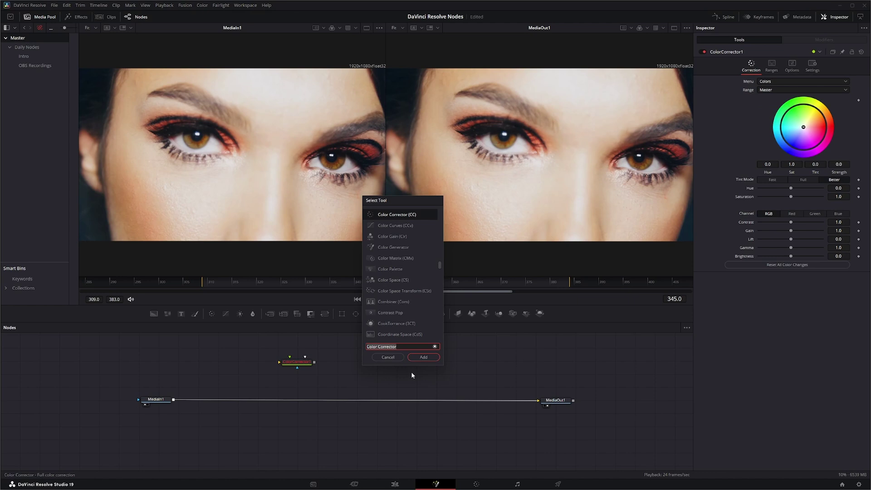
type("col")
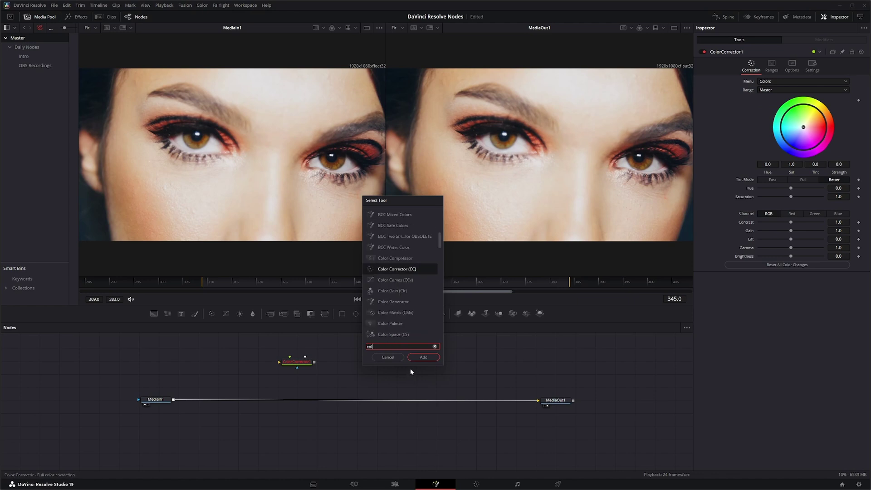
left_click(391, 359)
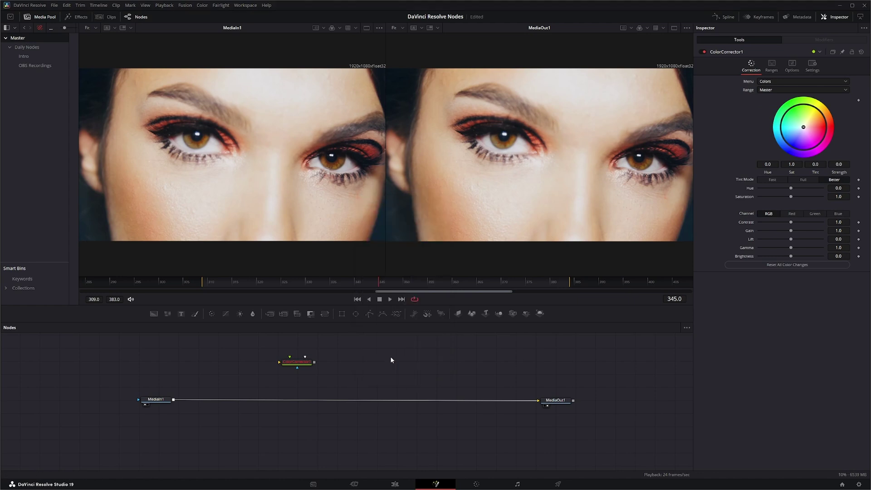
left_click_drag(300, 366, 344, 405)
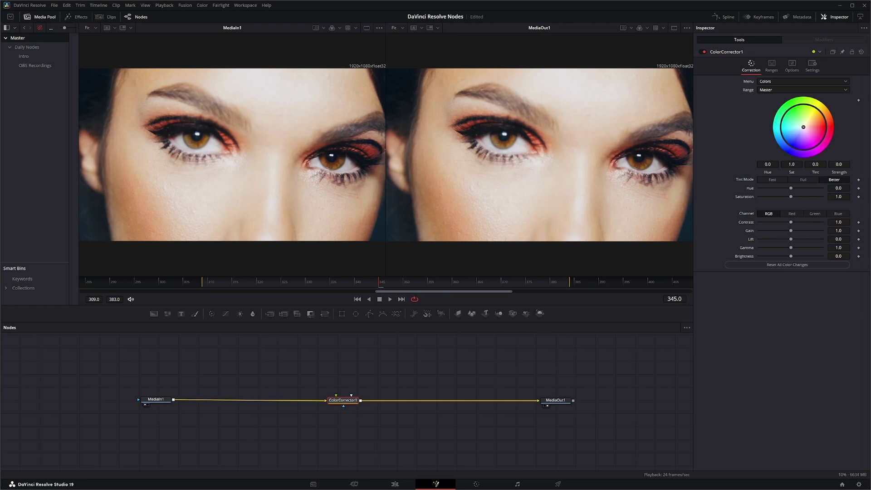
left_click(772, 80)
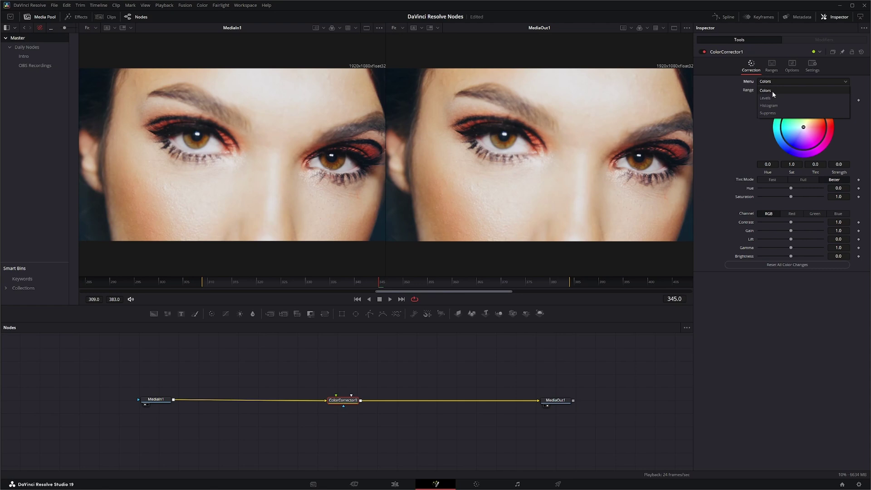
left_click(774, 92)
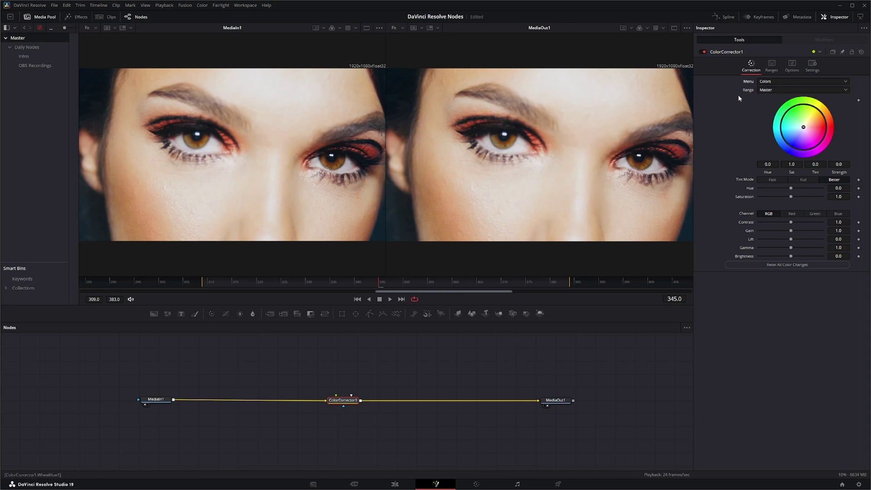
left_click(780, 89)
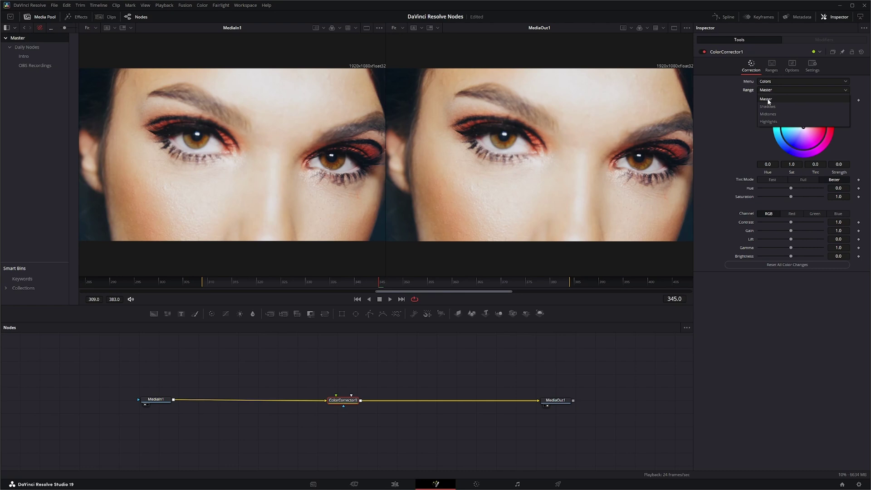
left_click(767, 98)
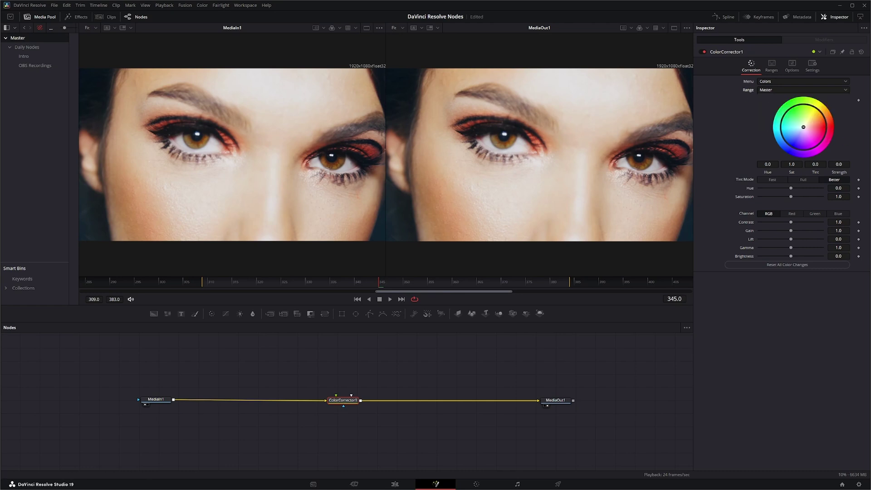
left_click_drag(803, 127, 842, 135)
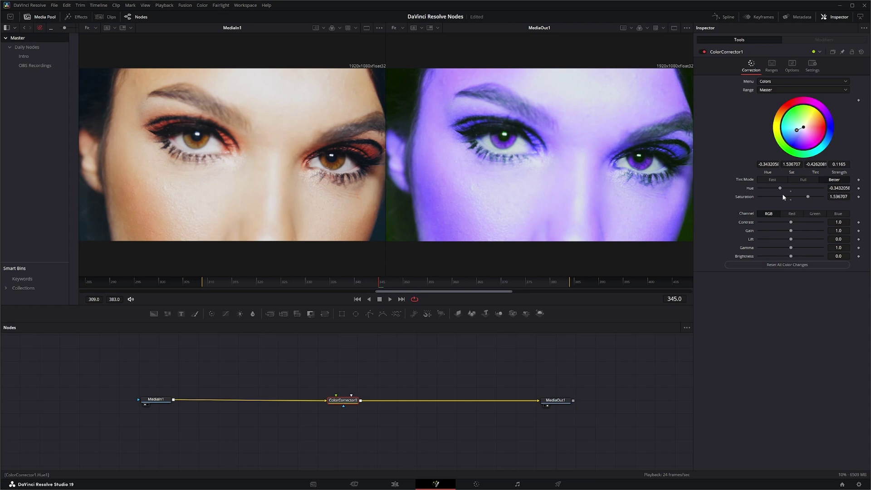
left_click_drag(809, 195, 781, 197)
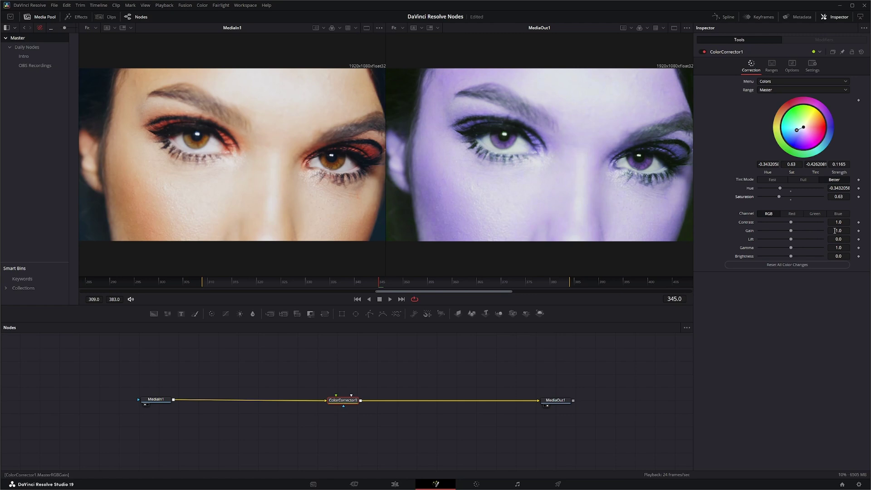
key("ctrl+s")
left_click_drag(779, 188, 777, 199)
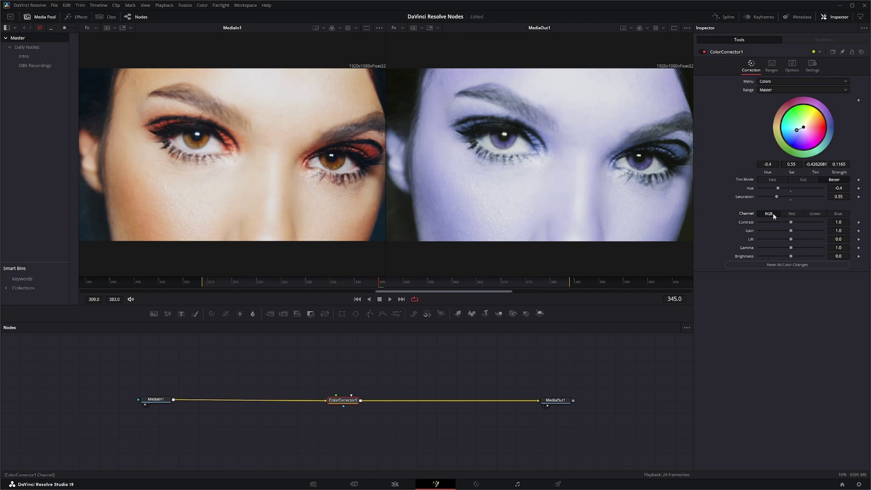
left_click(796, 215)
left_click(817, 215)
left_click(845, 215)
left_click(770, 215)
left_click(792, 213)
mouse_move(793, 222)
left_mouse_down()
mouse_move(782, 221)
mouse_move(797, 223)
left_mouse_up()
left_click(831, 213)
left_click_drag(792, 231, 792, 232)
left_click(769, 214)
left_click_drag(790, 248, 784, 249)
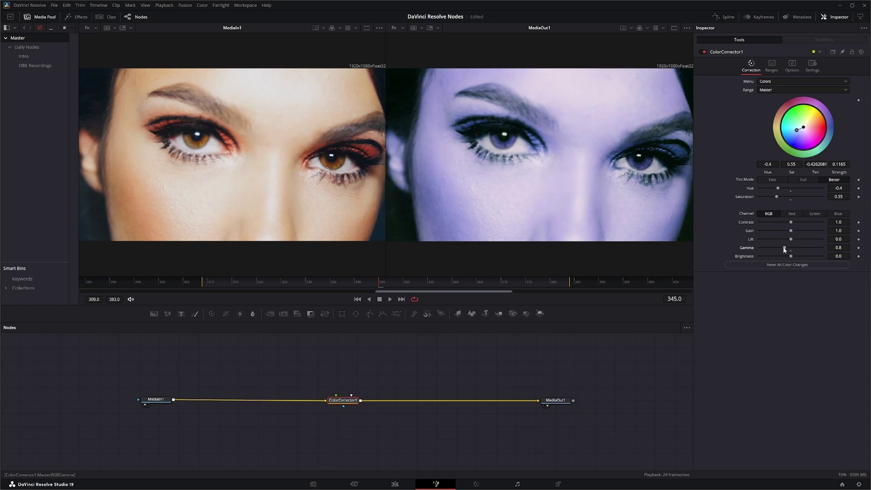
left_click(787, 265)
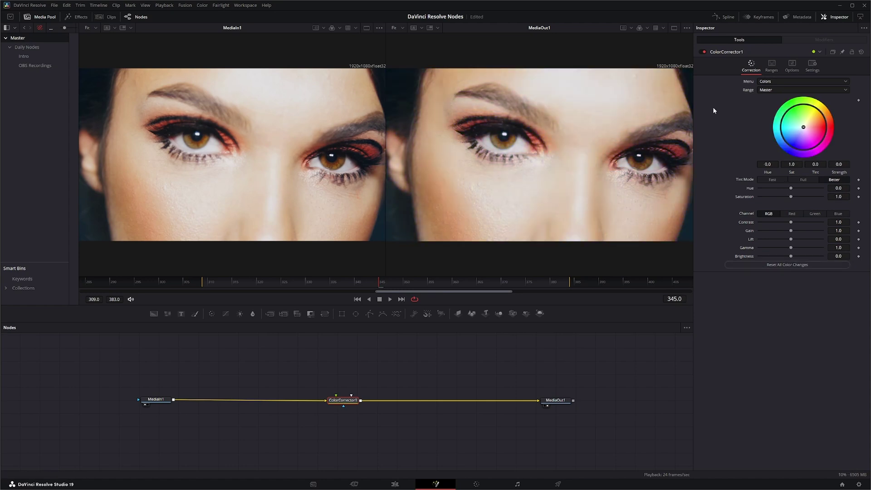
Step: Switch ColorCorrector1 to Levels correction on the Master range, shown over the histogram
left_click(766, 82)
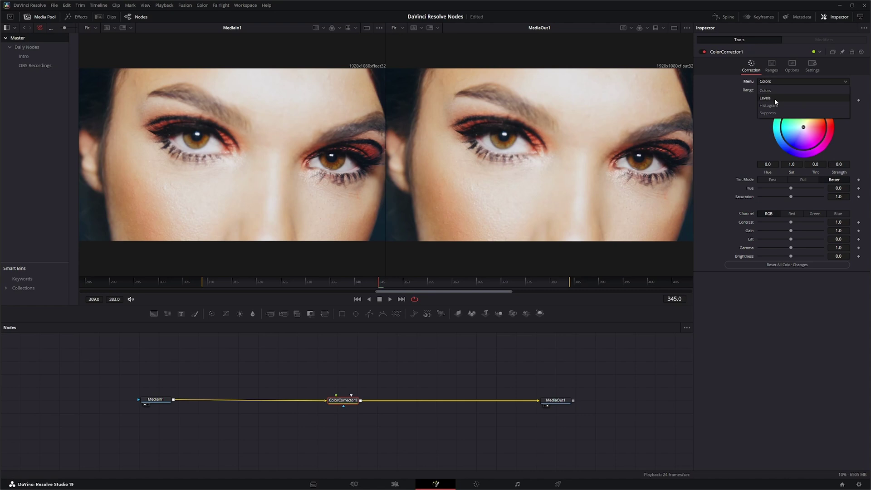
left_click(774, 99)
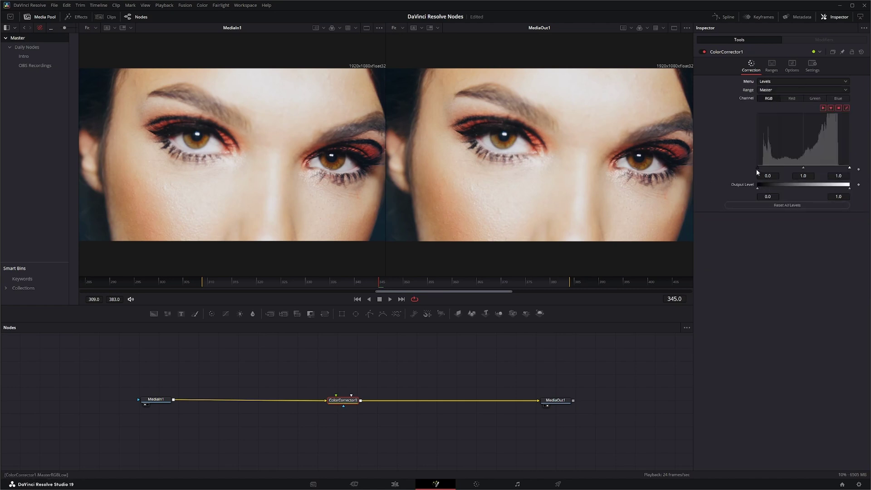
left_click(770, 91)
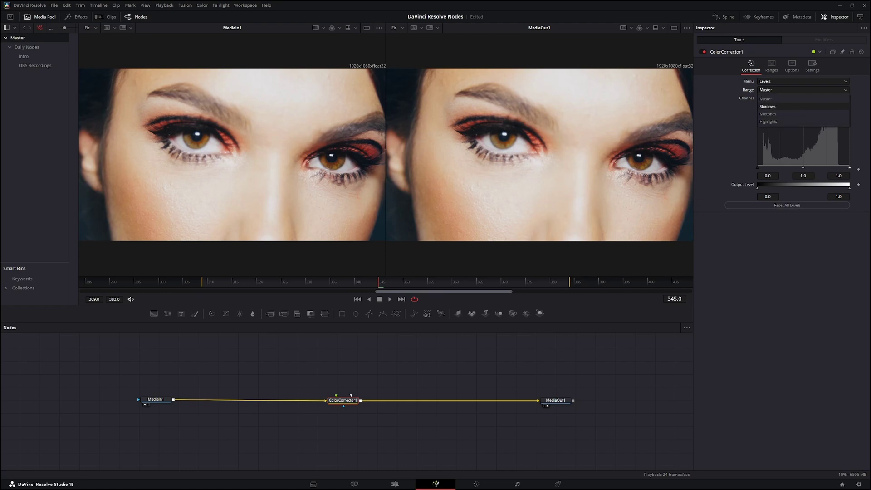
left_click(770, 99)
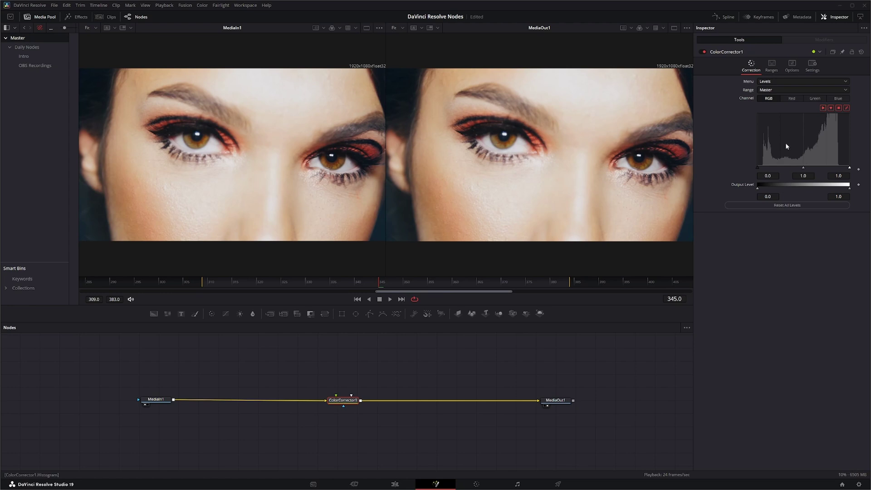
left_click(823, 109)
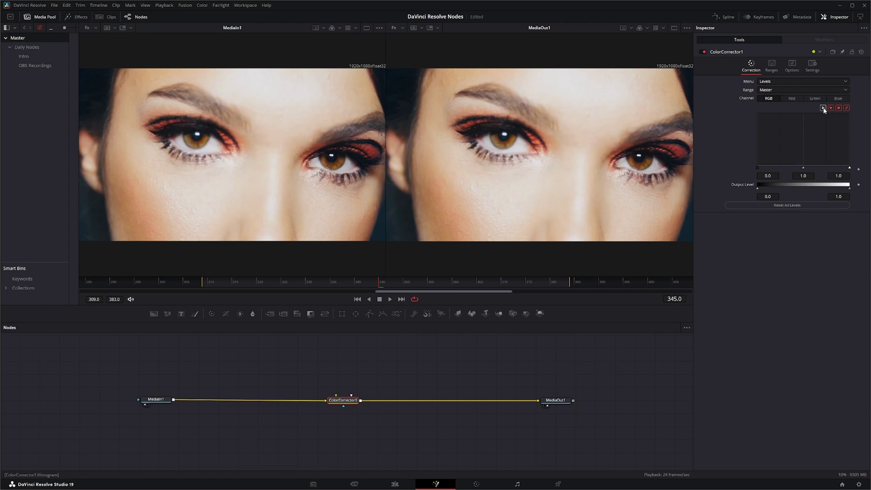
left_click(823, 109)
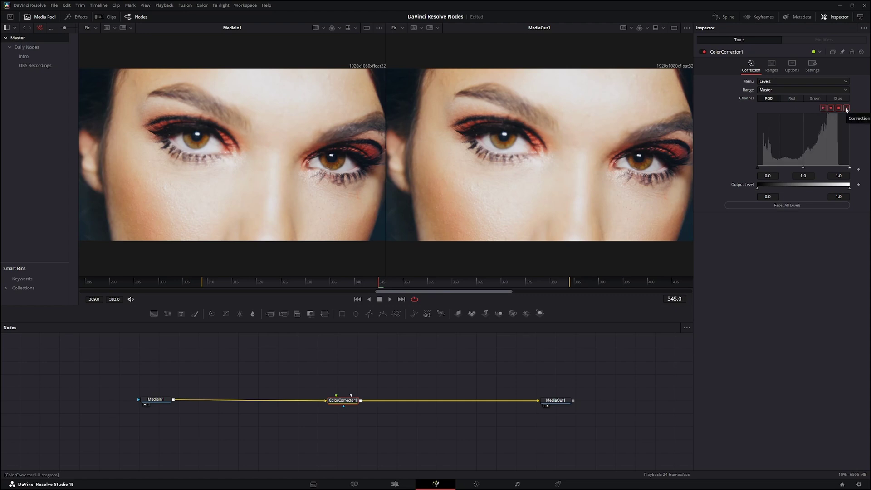
left_click(845, 109)
Step: Try the input black point and output levels 0.063 and 0.982, then reset the levels
left_click_drag(759, 168, 757, 168)
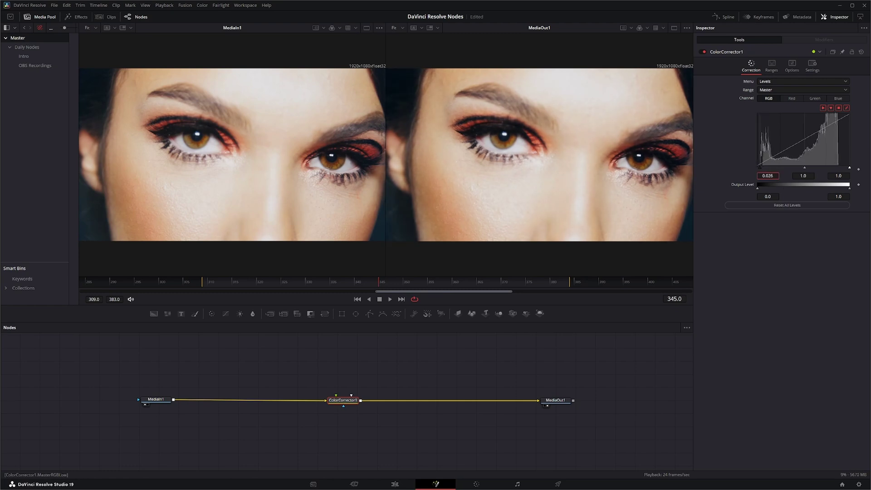
left_click_drag(759, 189, 751, 188)
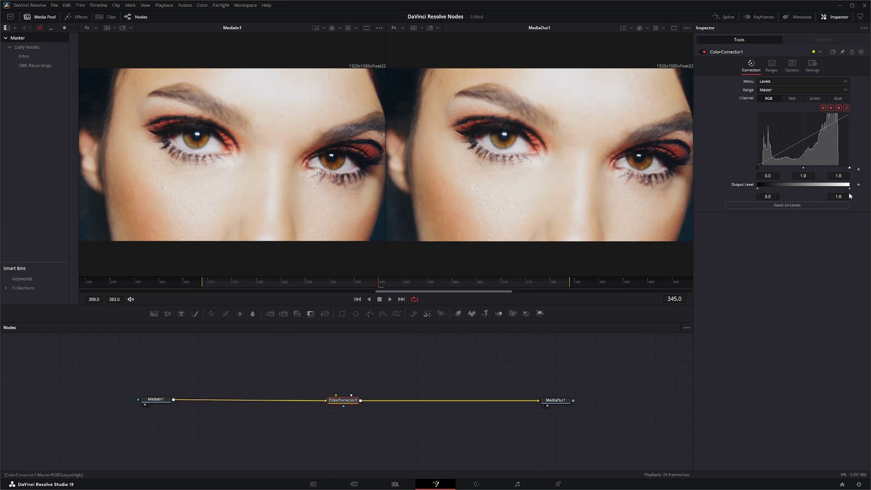
left_click_drag(851, 189, 849, 190)
left_click(798, 206)
left_click(765, 84)
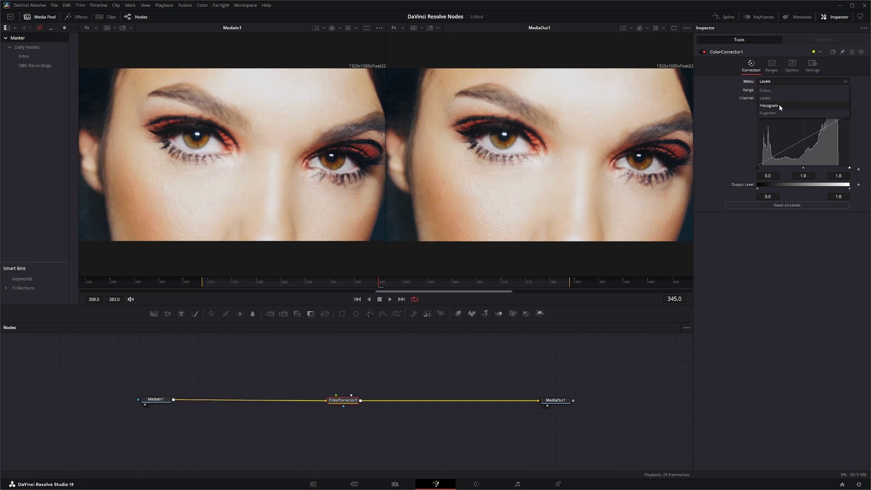
Step: Switch ColorCorrector1 to Suppress correction on the Master range
left_click(771, 114)
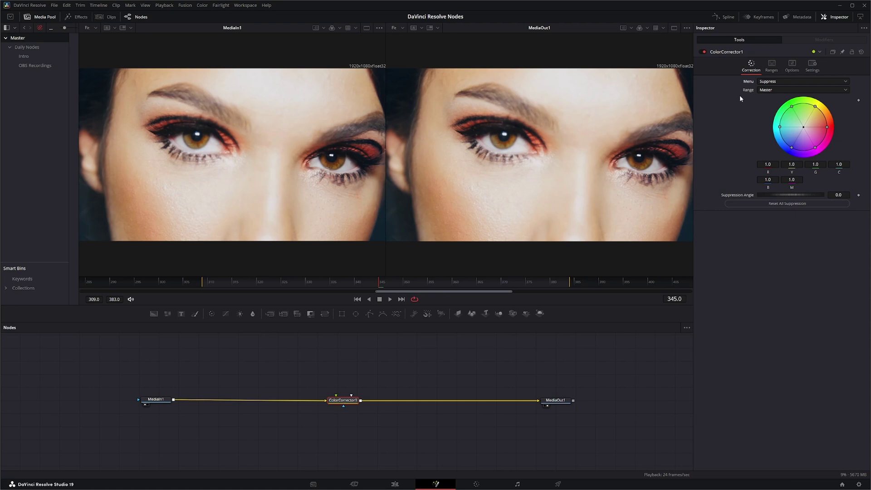
left_click(772, 90)
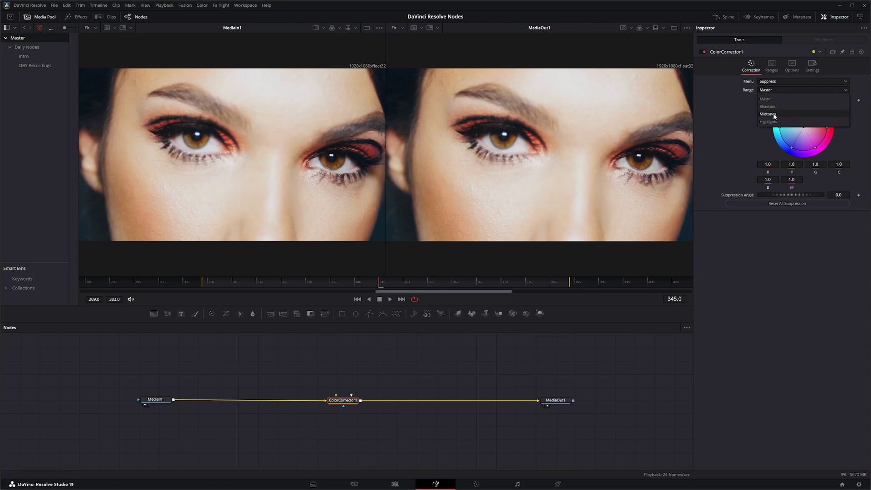
left_click(774, 99)
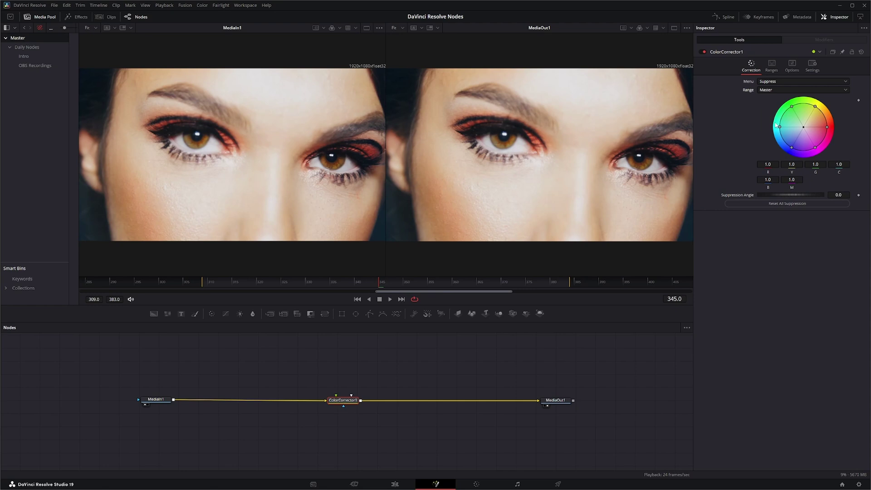
Step: Try suppressing green fully, blue to 0.48, red 1.04 and angle 0.234, then reset all suppression
left_click_drag(793, 108, 818, 130)
left_click_drag(791, 149, 803, 127)
left_click_drag(770, 165, 788, 165)
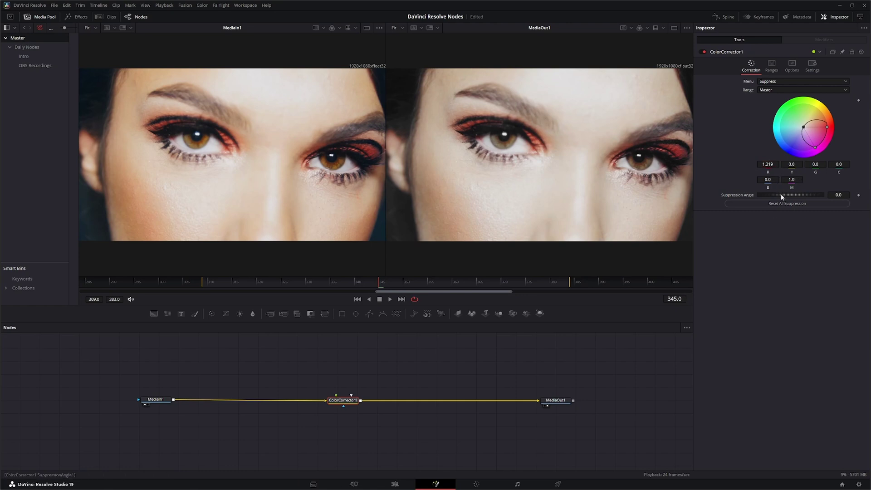
left_click_drag(781, 195, 726, 196)
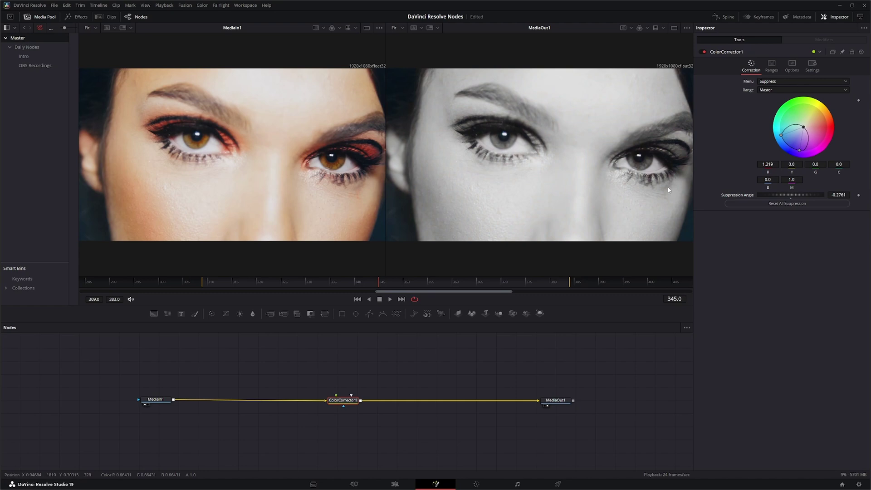
left_click_drag(668, 190, 750, 204)
left_click(730, 203)
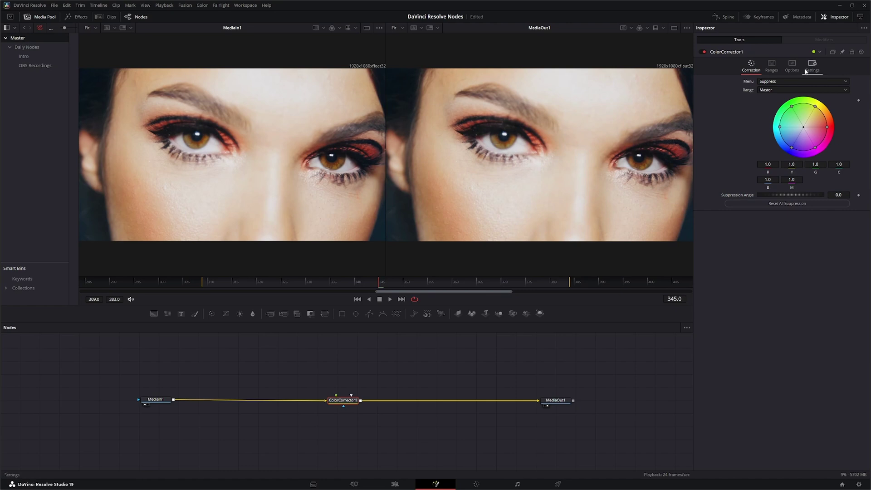
Step: Switch ColorCorrector1 to Histogram correction and save the project
left_click(774, 81)
left_click(774, 105)
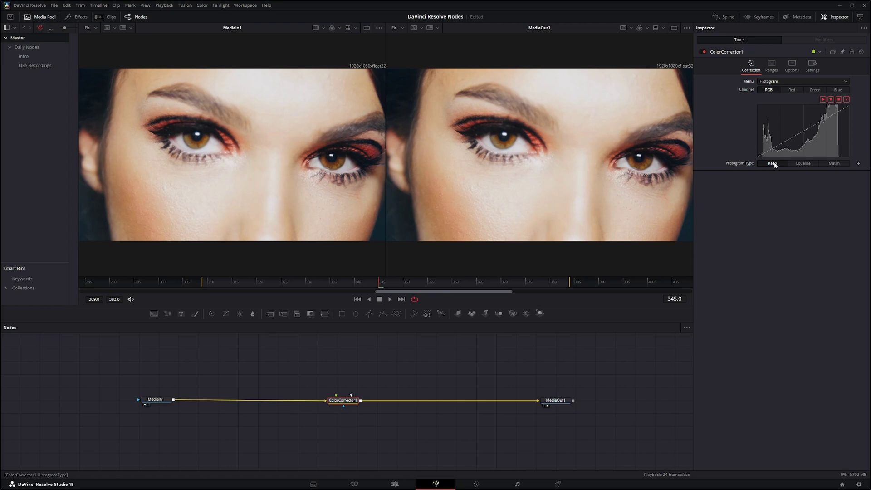
key("ctrl+s")
Step: Equalize the histogram, try luminance, RGB 0.797 and smooth correction 0.171, then reset all histogram changes
left_click(803, 163)
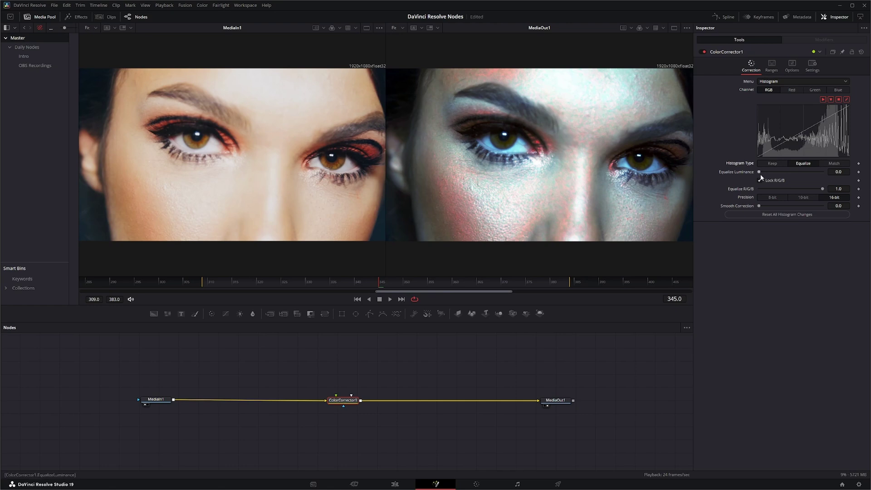
mouse_move(759, 173)
left_mouse_down()
mouse_move(824, 176)
mouse_move(739, 179)
mouse_move(834, 176)
mouse_move(758, 173)
left_mouse_up()
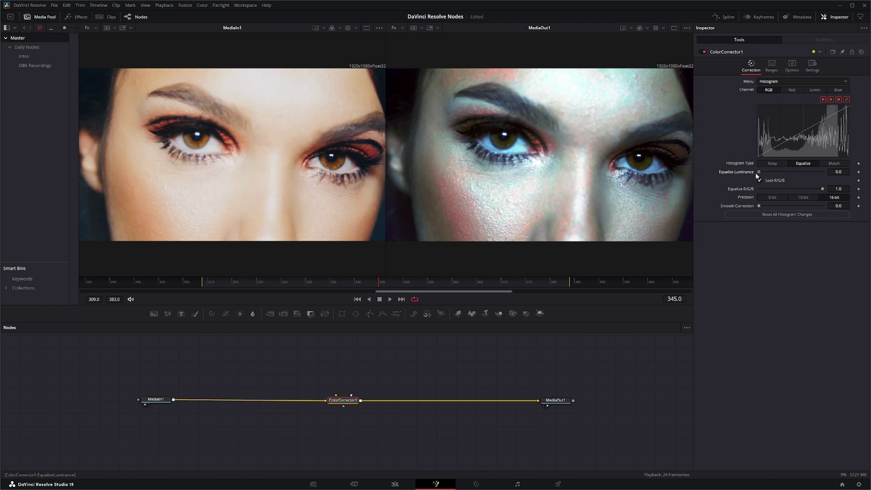
left_click(759, 181)
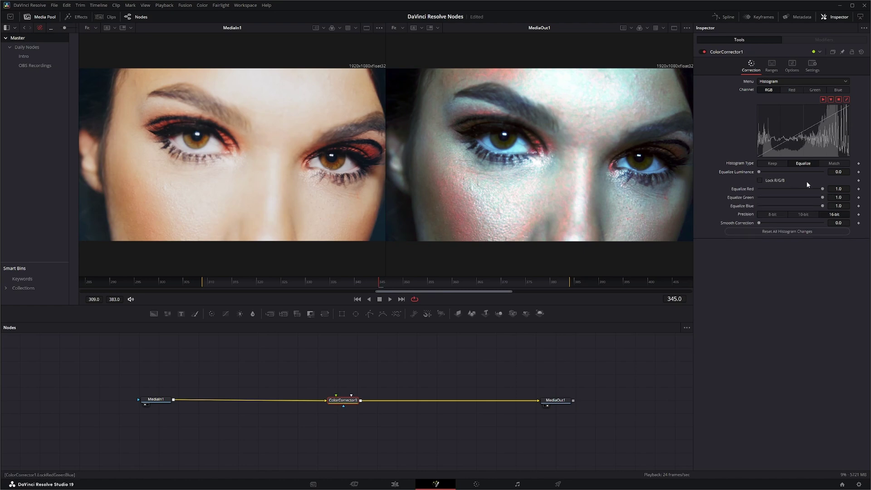
mouse_move(822, 191)
left_mouse_down()
mouse_move(754, 190)
mouse_move(823, 189)
left_mouse_up()
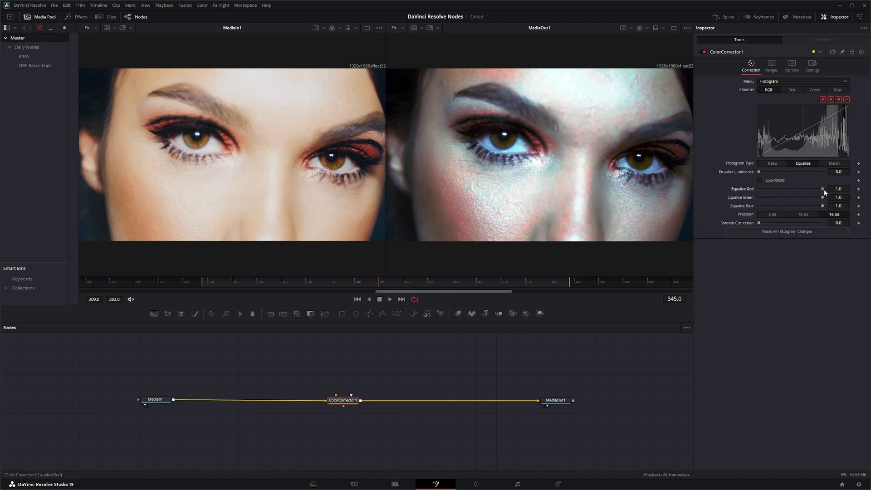
left_click(760, 180)
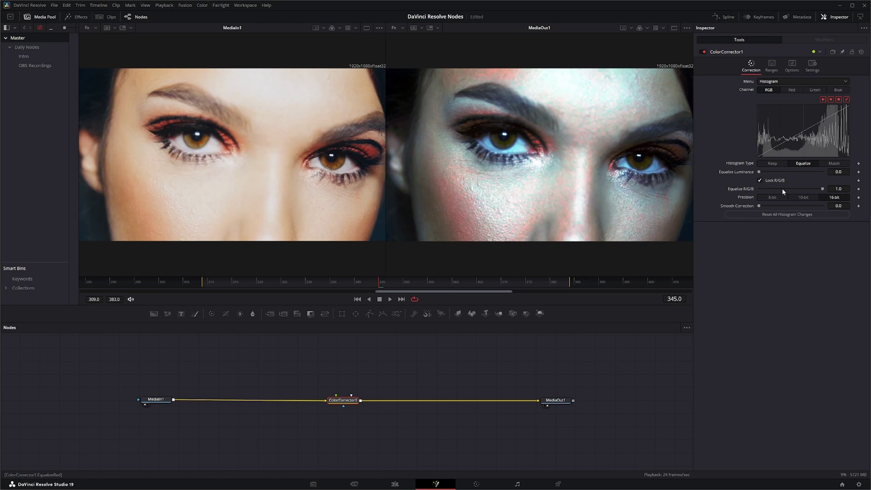
mouse_move(823, 188)
left_mouse_down()
mouse_move(769, 189)
mouse_move(822, 189)
left_mouse_up()
mouse_move(759, 206)
left_mouse_down()
mouse_move(772, 205)
mouse_move(754, 205)
left_mouse_up()
left_click(794, 214)
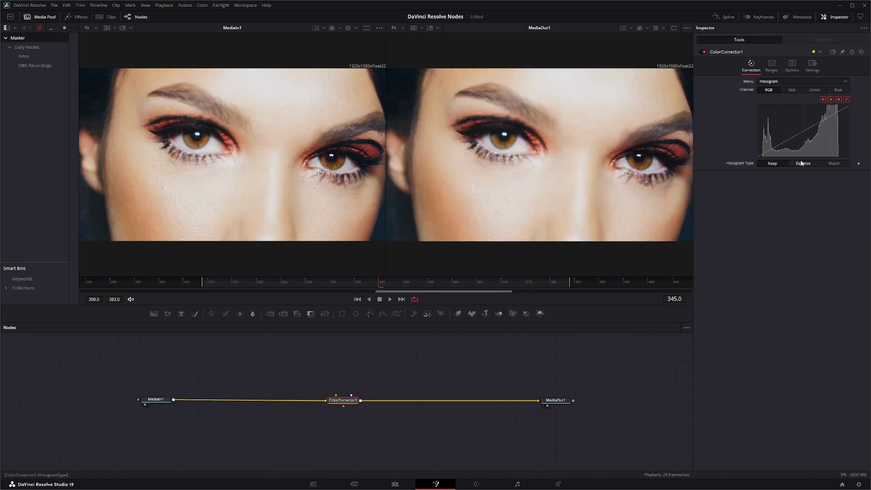
Step: Set Histogram Type to Match and wire the second clip's MediaIn2 into Match Reference, viewed on the left
left_click(837, 163)
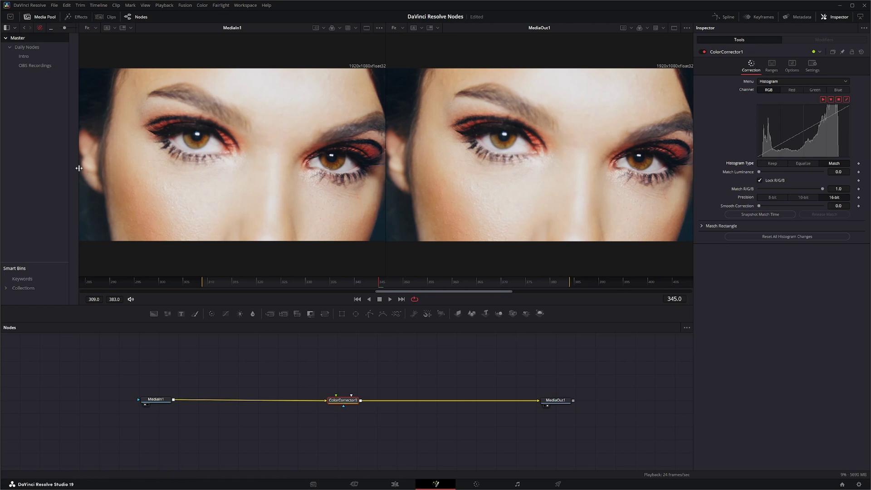
left_click_drag(79, 168, 126, 167)
left_click_drag(103, 109, 306, 367)
left_click_drag(126, 221, 63, 220)
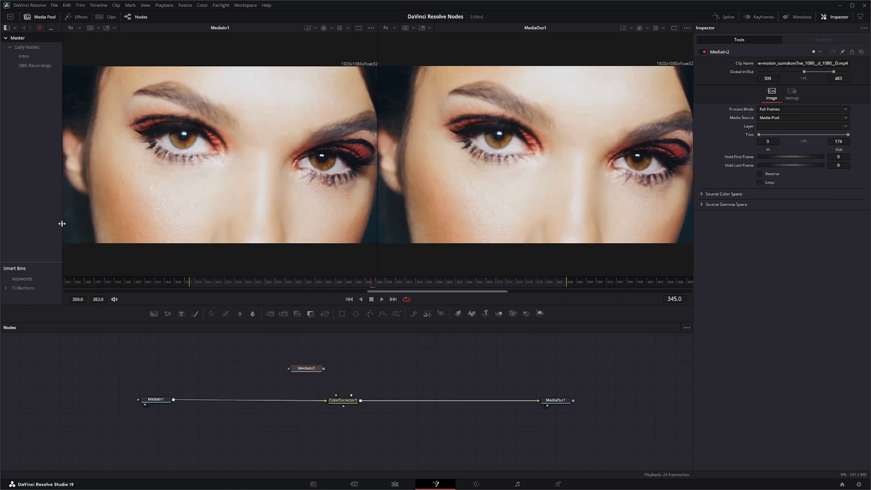
mouse_move(324, 367)
left_mouse_down()
mouse_move(337, 397)
mouse_move(324, 359)
left_mouse_up()
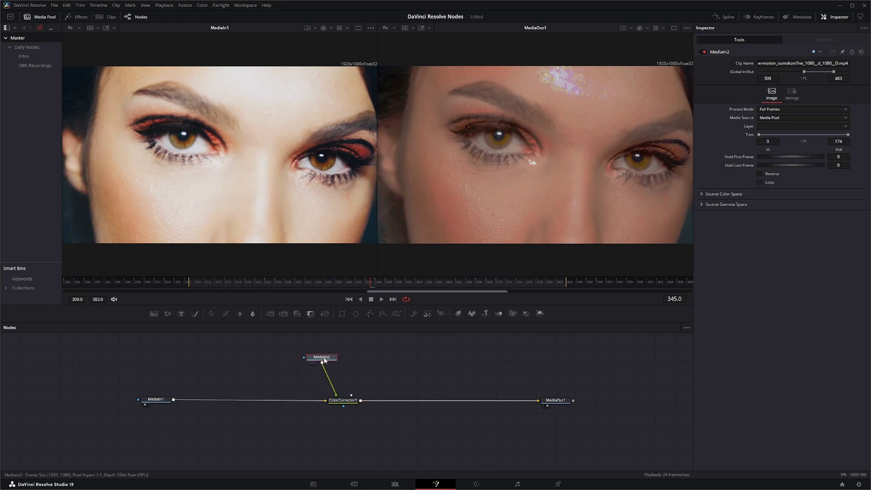
key("1")
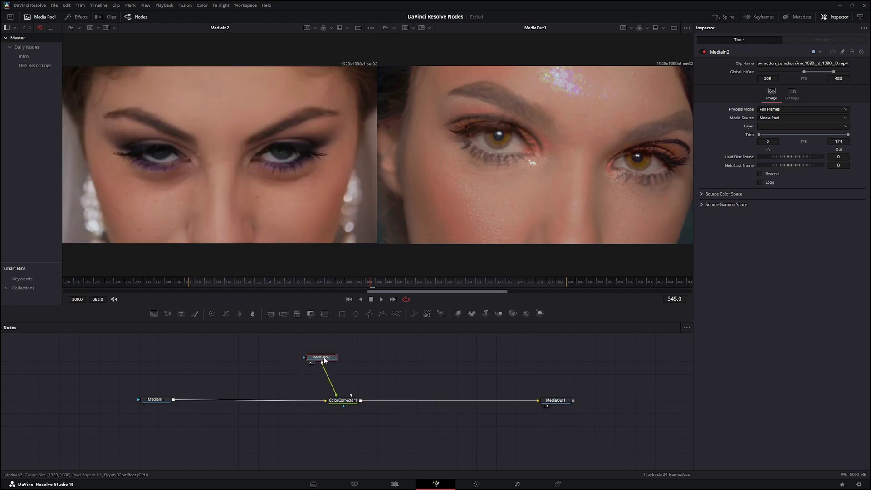
left_click_drag(332, 360, 345, 361)
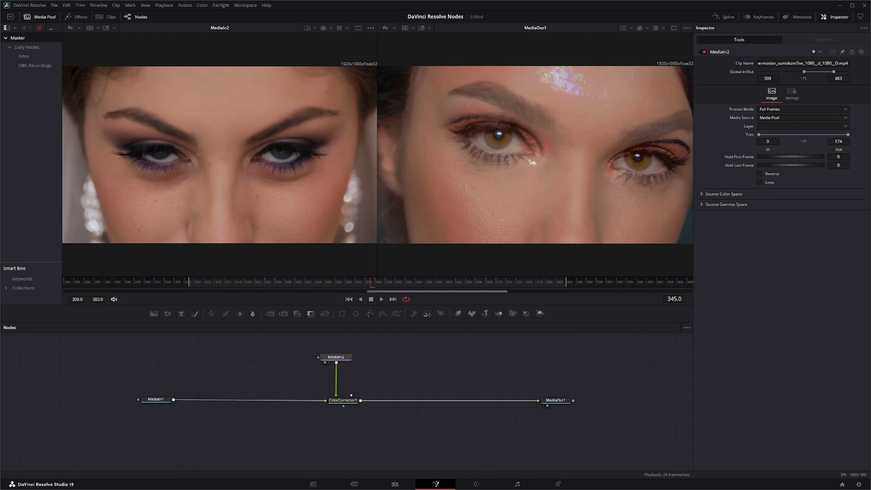
Step: Play to compare the clips, scrub to frame 349 and snapshot the match time there
left_click(330, 399)
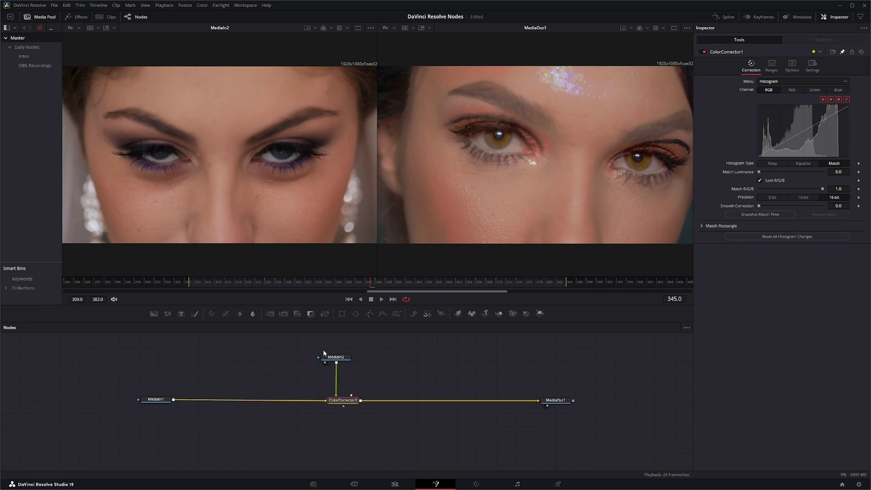
left_click(381, 299)
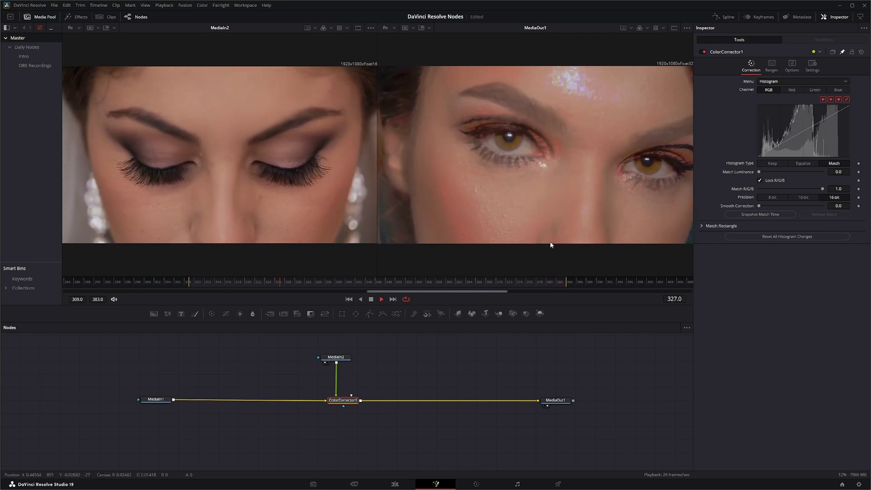
left_click(371, 300)
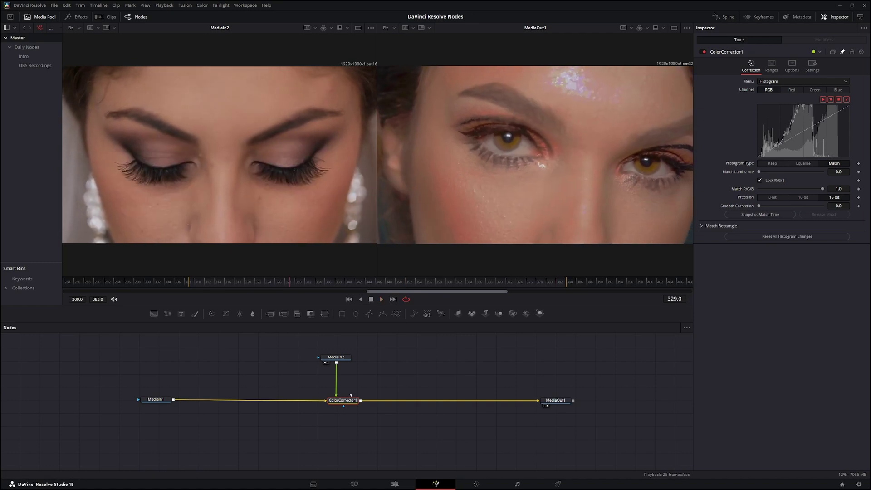
left_click_drag(290, 281, 395, 287)
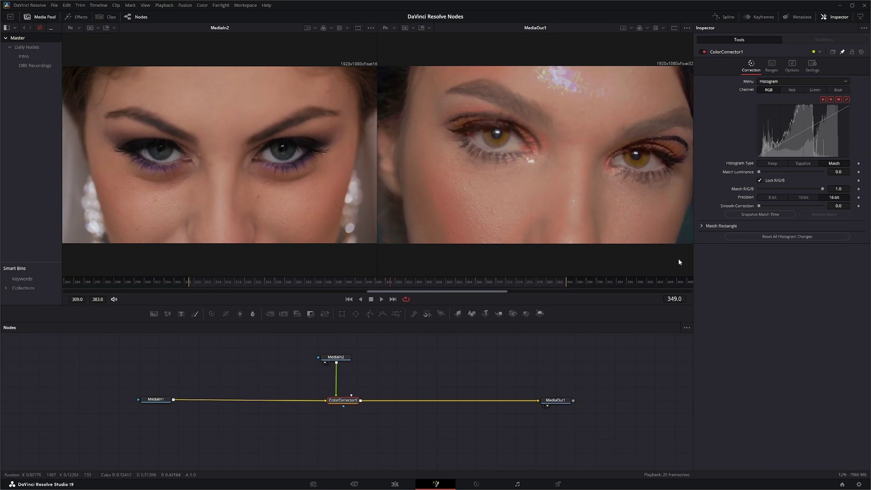
left_click(749, 215)
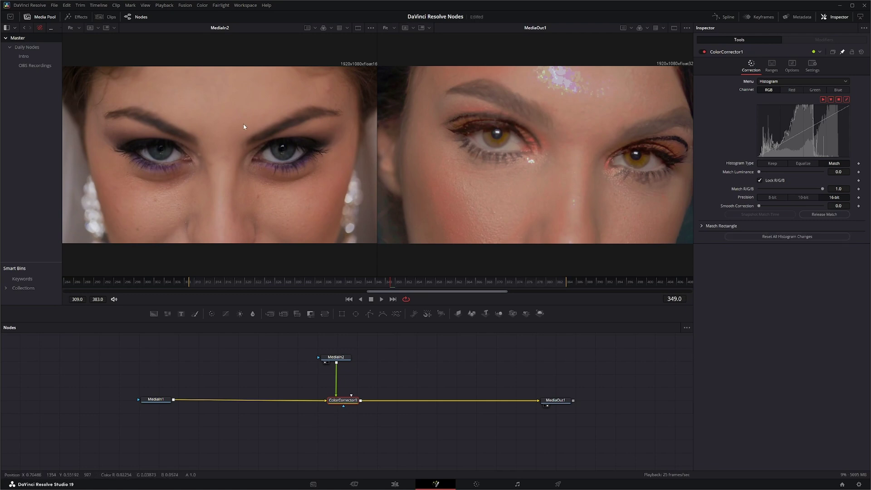
Step: Try Match Luminance, then set Match R/G/B to 0.882 and Smooth Correction to 0.059
left_click_drag(385, 282, 396, 301)
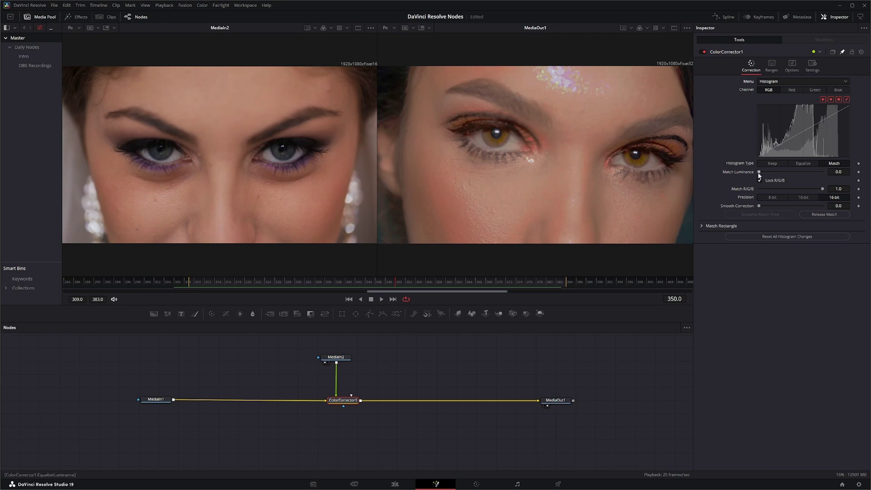
mouse_move(758, 172)
left_mouse_down()
mouse_move(804, 172)
mouse_move(752, 174)
mouse_move(817, 173)
mouse_move(747, 176)
left_mouse_up()
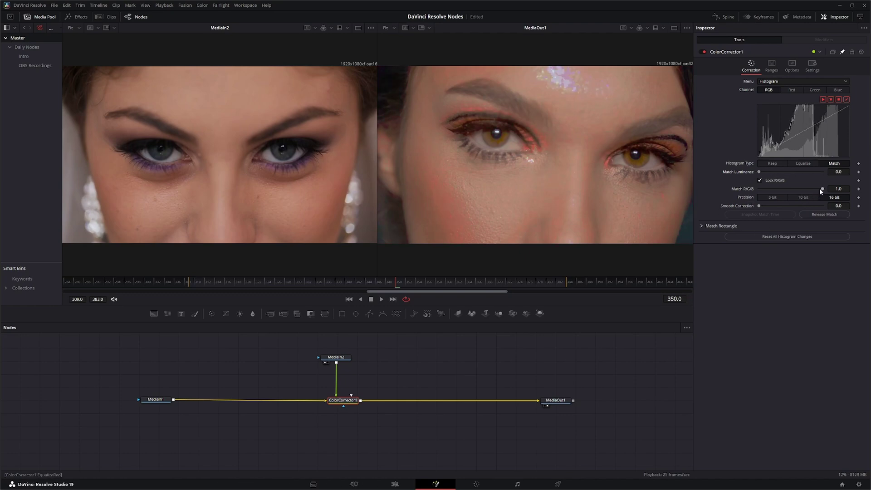
mouse_move(819, 189)
left_mouse_down()
mouse_move(804, 189)
mouse_move(815, 189)
left_mouse_up()
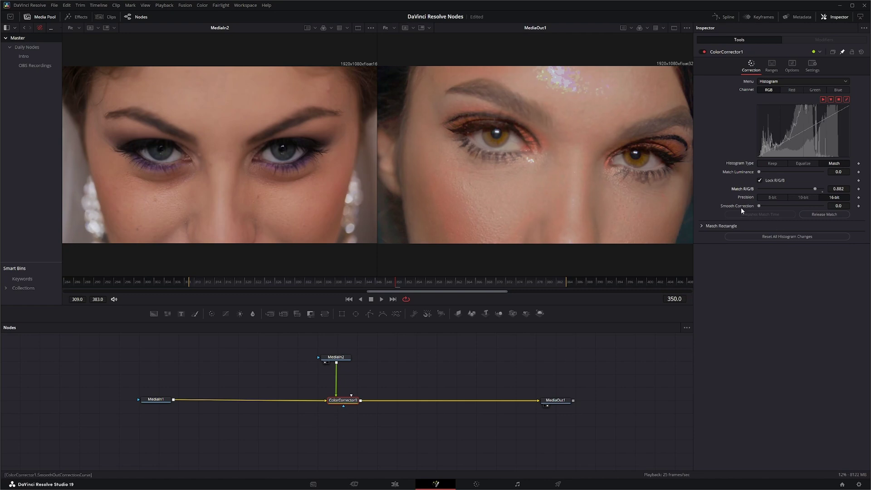
left_click_drag(758, 206, 763, 206)
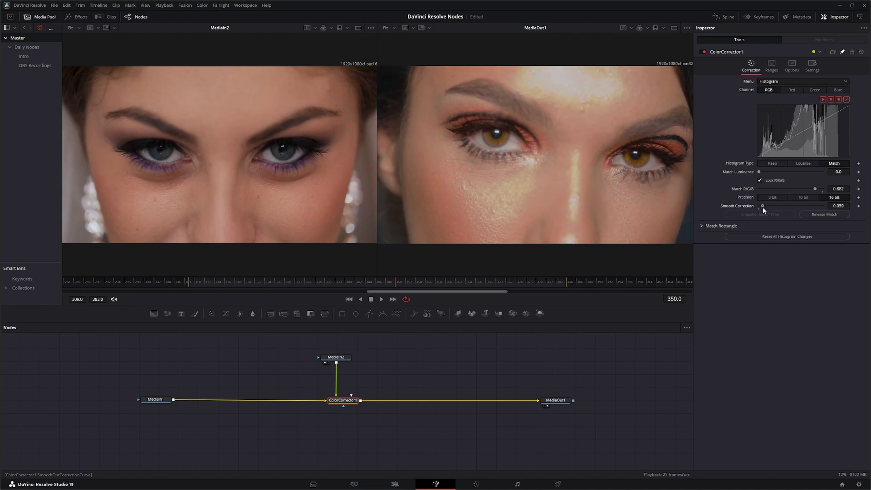
Step: Display the match rectangle in the viewers and resize it to 0.706 wide by 0.834 high
left_click(700, 225)
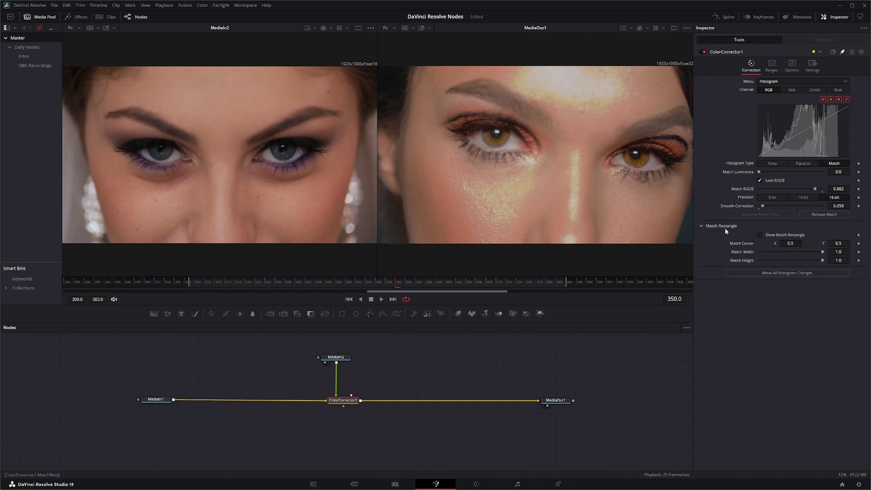
left_click(760, 235)
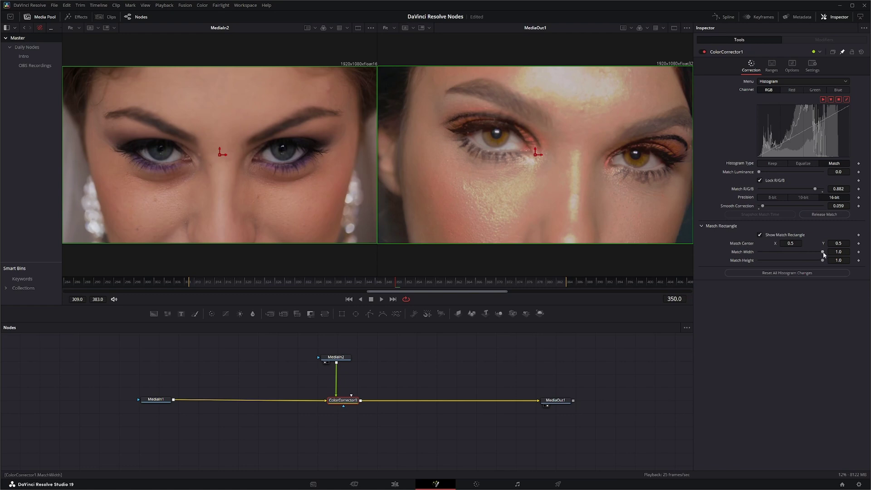
mouse_move(824, 253)
left_mouse_down()
mouse_move(793, 253)
mouse_move(812, 262)
left_mouse_up()
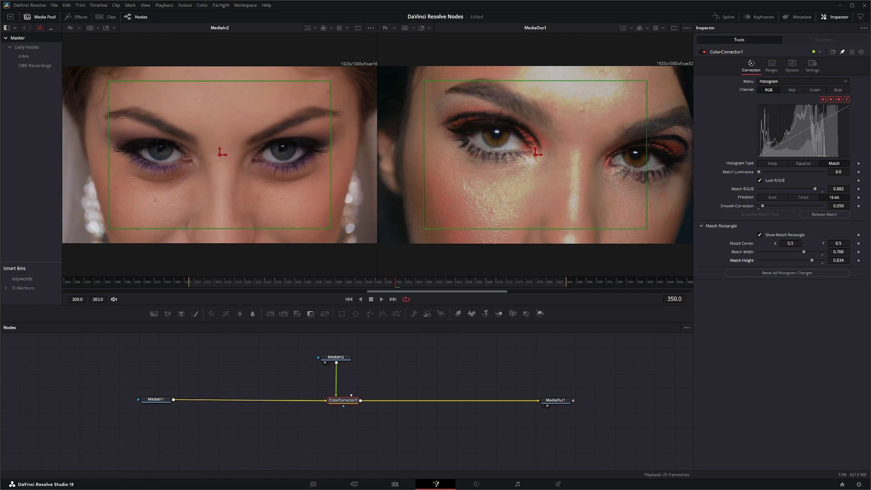
left_click_drag(339, 358, 301, 365)
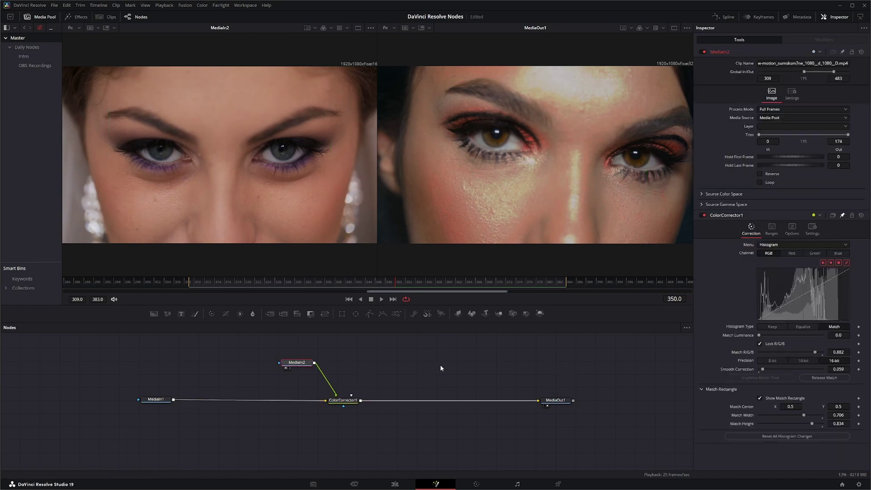
Step: Add a Polygon node and draw a closed eight-point outline around the reference face
left_click_drag(372, 318, 382, 366)
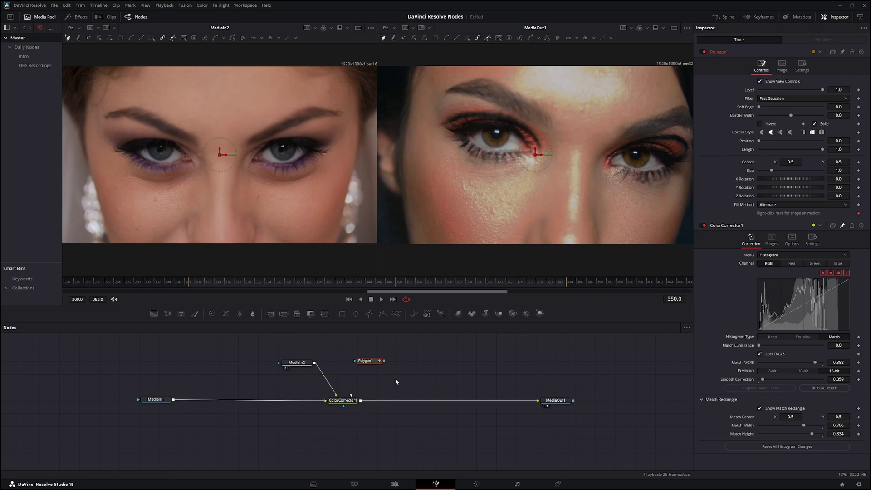
left_click(119, 234)
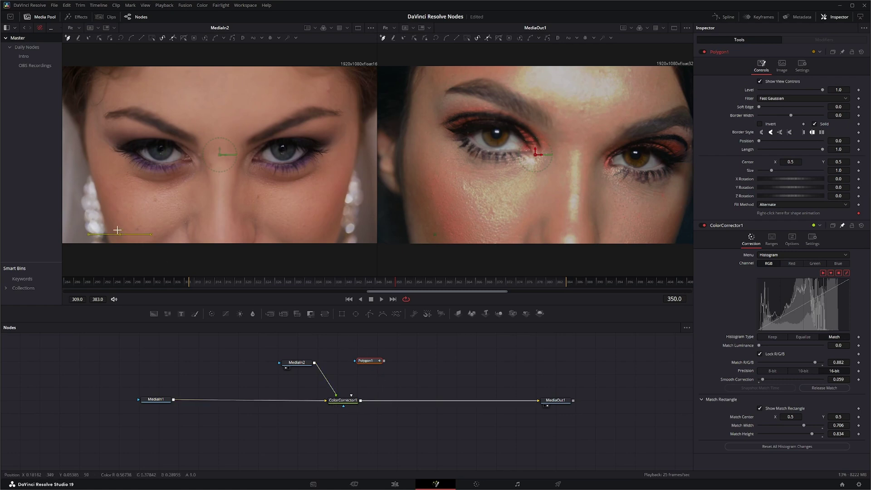
left_click(98, 162)
left_click(95, 109)
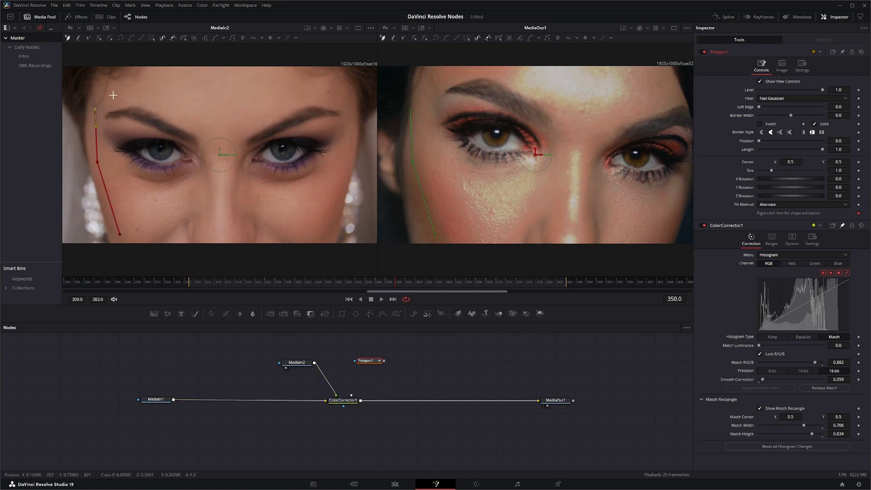
left_click(147, 74)
left_click(282, 69)
left_click(351, 88)
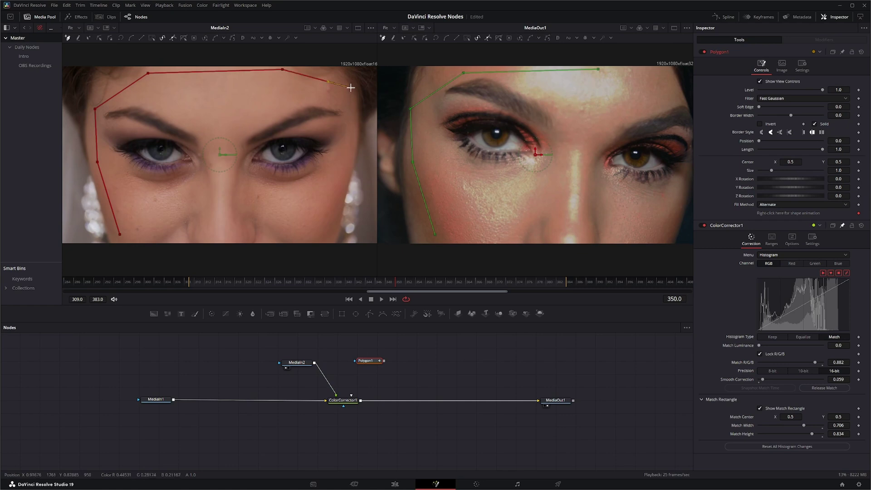
left_click(340, 180)
left_click(320, 235)
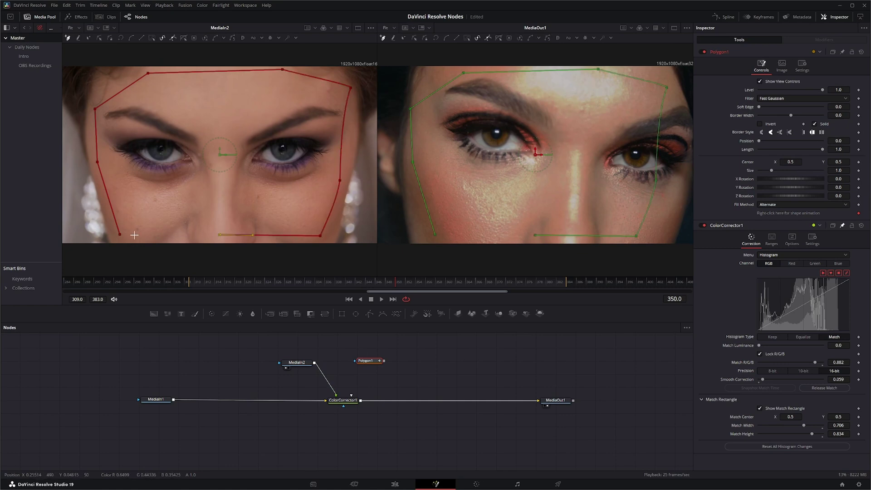
left_click(120, 234)
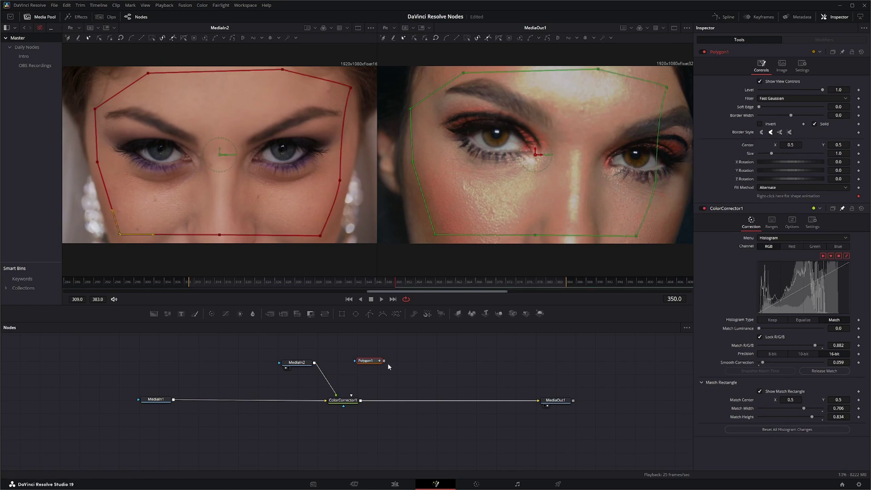
Step: Wire Polygon1 into ColorCorrector1's Match Mask input and reselect the color corrector
left_click_drag(384, 361, 352, 396)
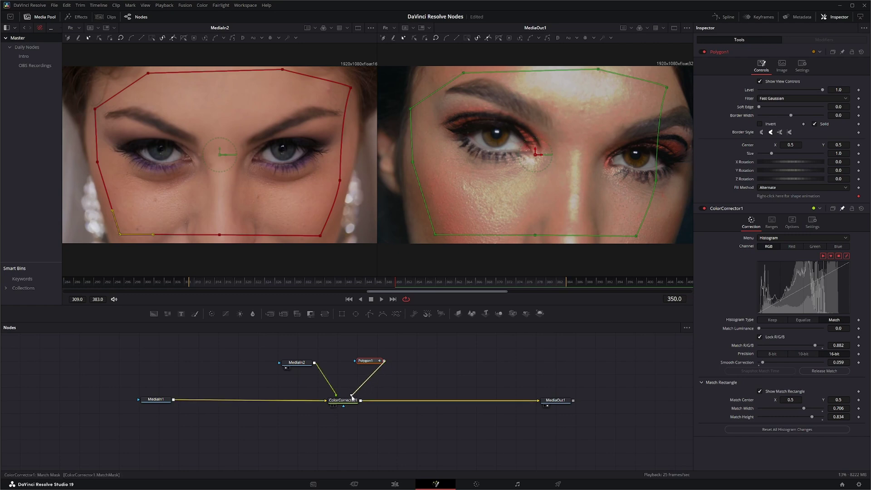
left_click_drag(371, 363, 361, 363)
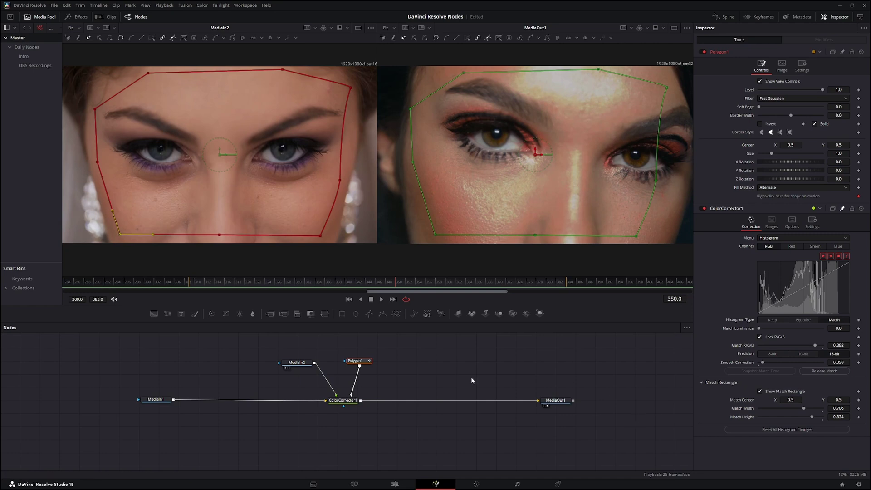
left_click(343, 401)
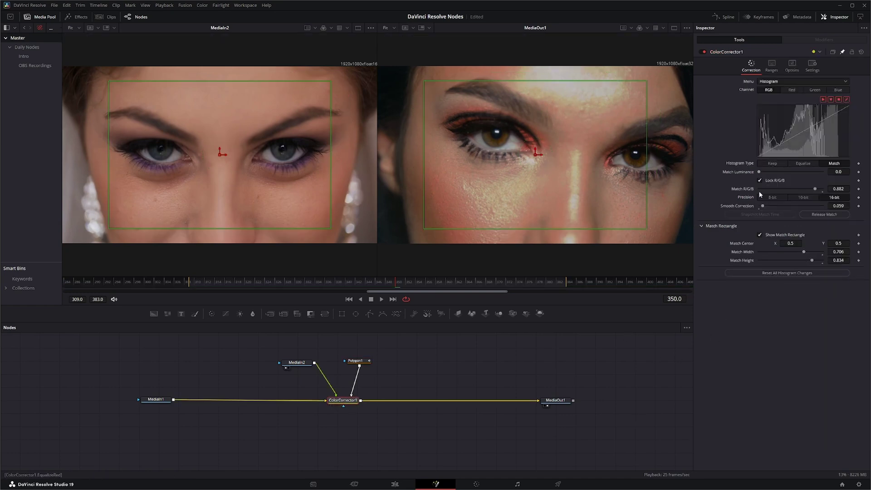
Step: Set Match R/G/B to 0.973 and Smooth Correction to 0.23, compare MediaIn1 and MediaIn2, then reselect ColorCorrector1
left_click_drag(815, 189, 822, 189)
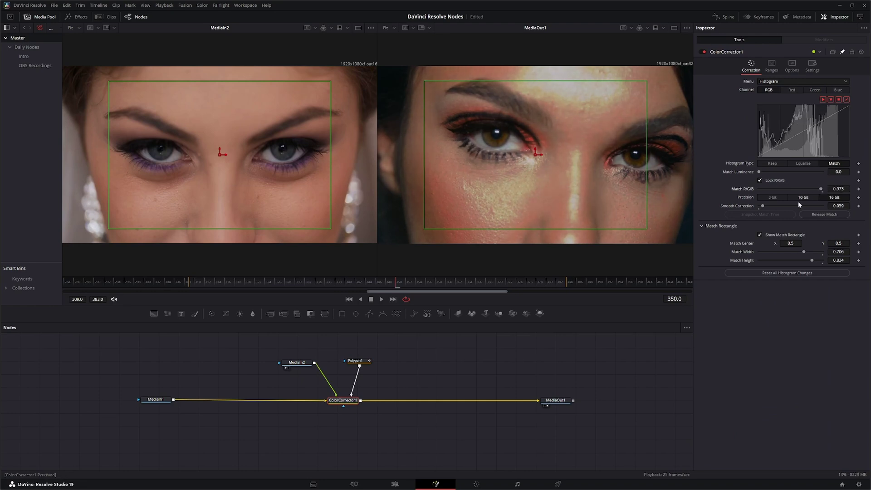
left_click_drag(763, 206, 773, 208)
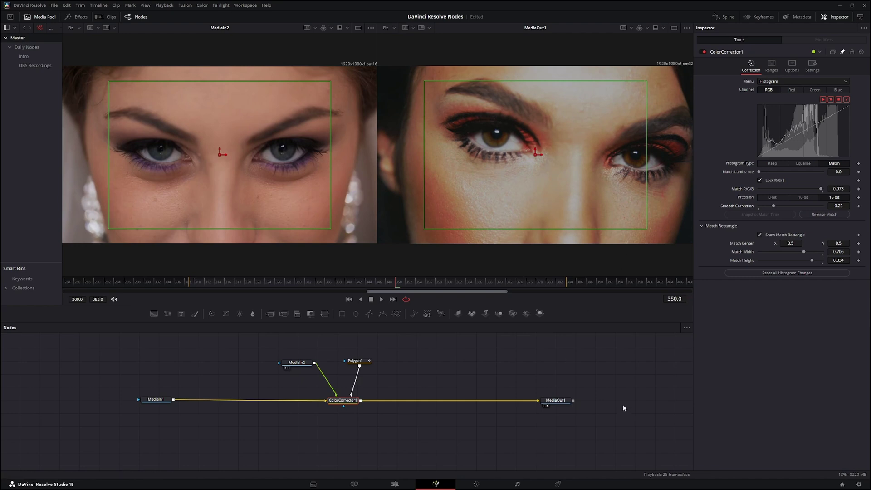
left_click(156, 400)
key("1")
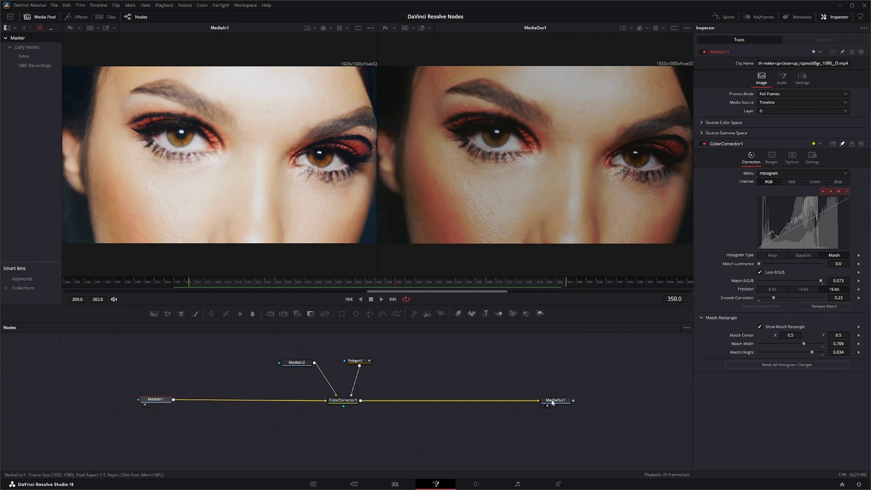
left_click(296, 363)
key("1")
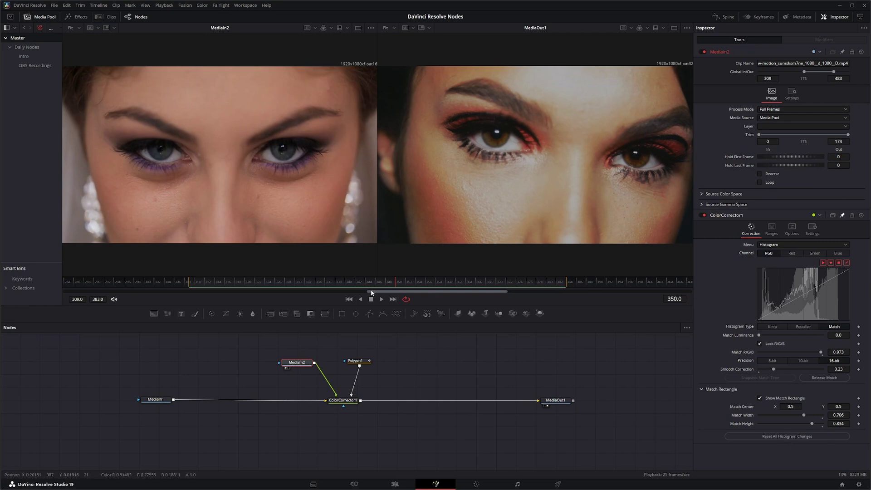
left_click(343, 400)
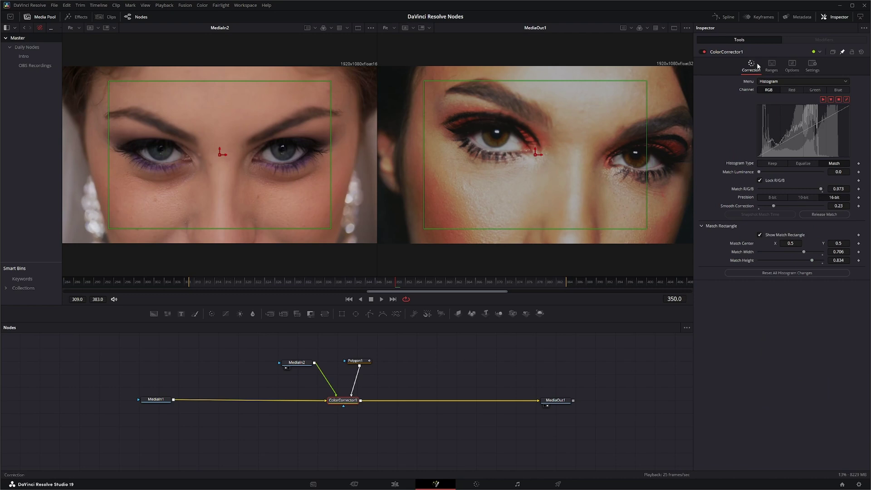
left_click(779, 81)
Step: Switch ColorCorrector1 to Colors and lower master Contrast to 0.943 and Gamma to 0.874
left_click(776, 91)
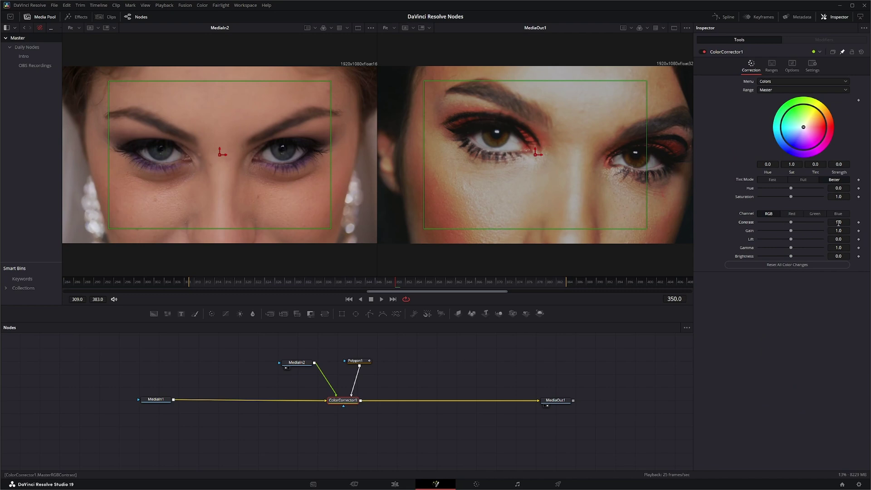
left_click_drag(838, 223, 836, 249)
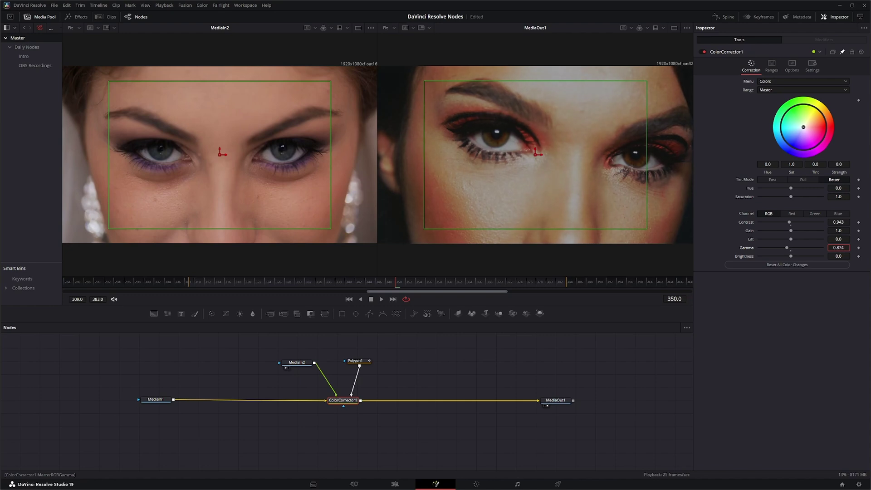
left_click_drag(838, 248, 838, 248)
Step: Nudge Polygon1 right, then add a trial Rectangle1 mask to ColorCorrector1 and delete it
left_click_drag(355, 360, 372, 361)
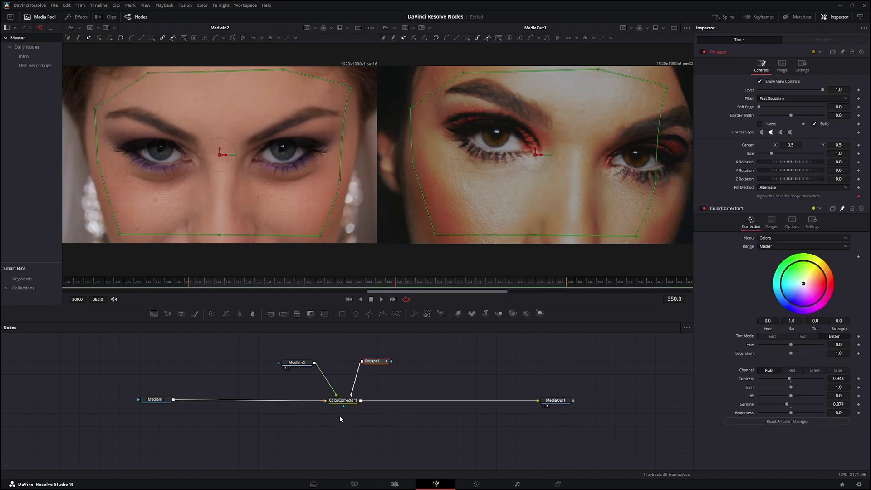
left_click_drag(342, 313, 344, 406)
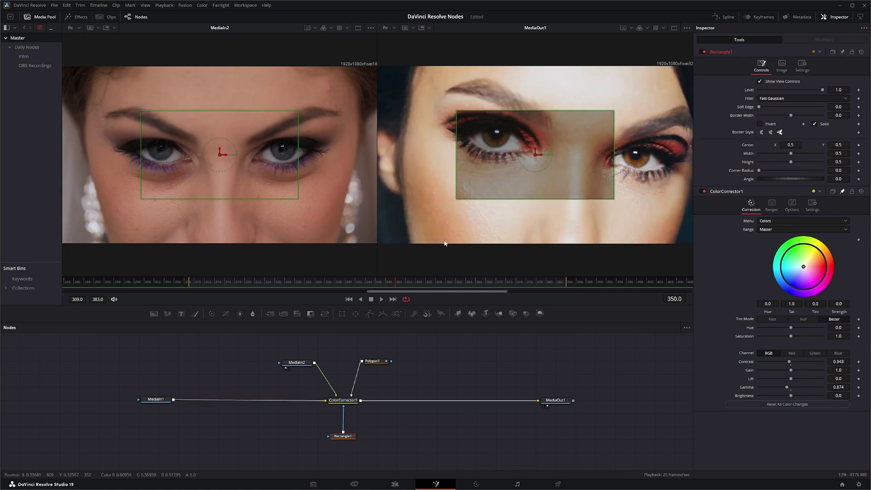
left_click_drag(344, 439, 345, 439)
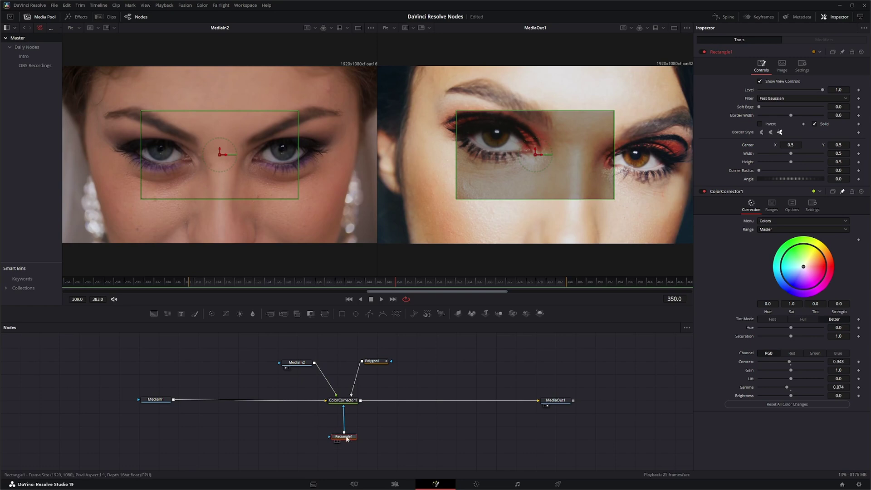
key("Delete")
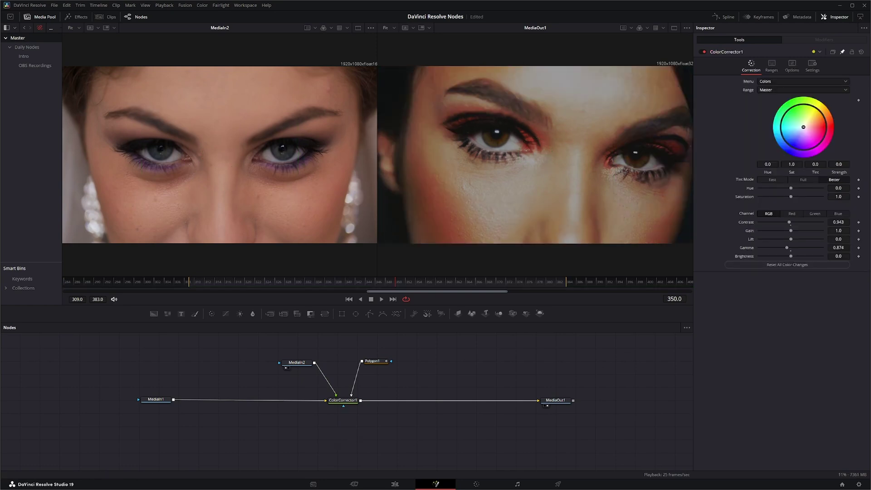
Step: On the Ranges tab, lower a point on the Result range curve slightly
left_click(770, 66)
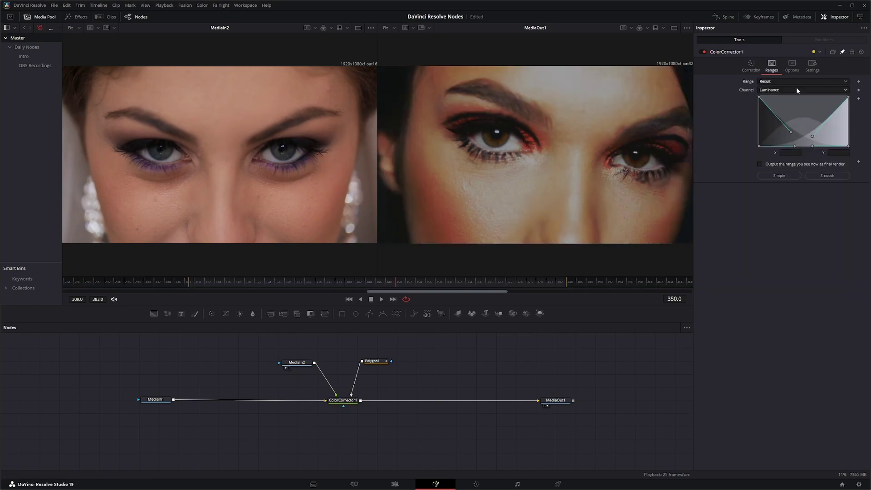
left_click(766, 83)
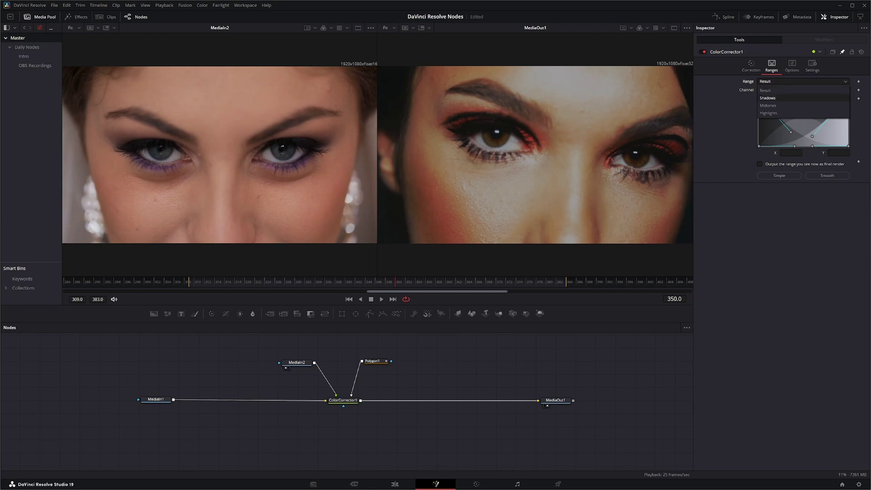
left_click(780, 90)
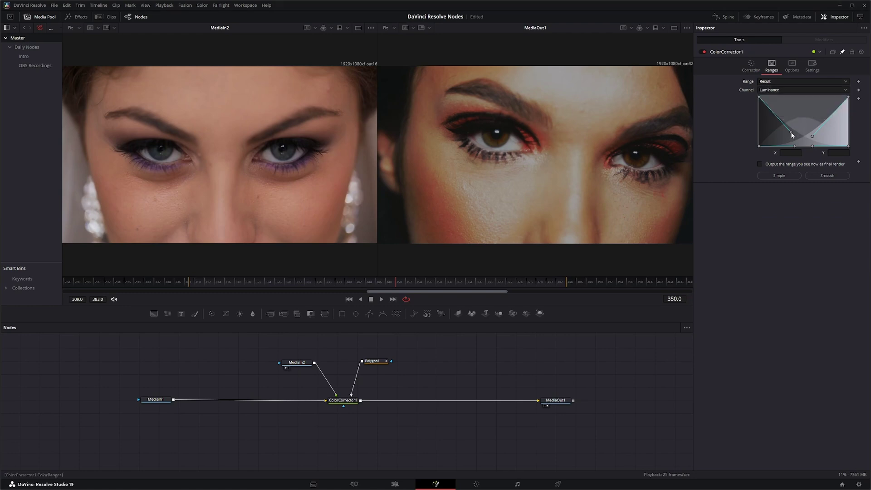
left_click_drag(791, 134, 790, 134)
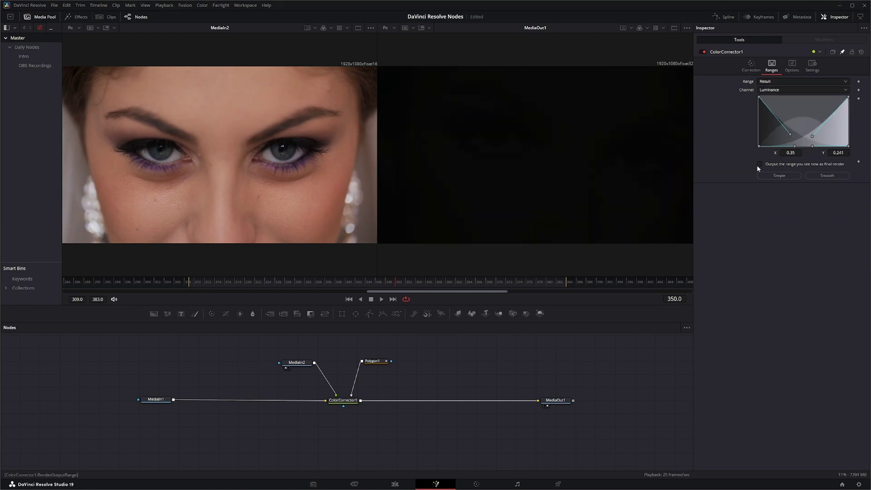
left_click_drag(792, 137, 787, 137)
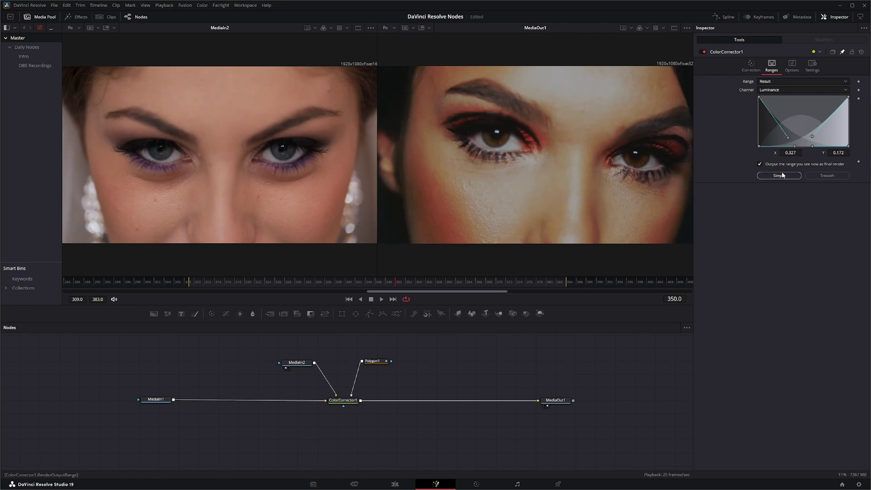
Step: Widen the Shadows range with a Smooth curve and base it on the Green channel
left_click(780, 82)
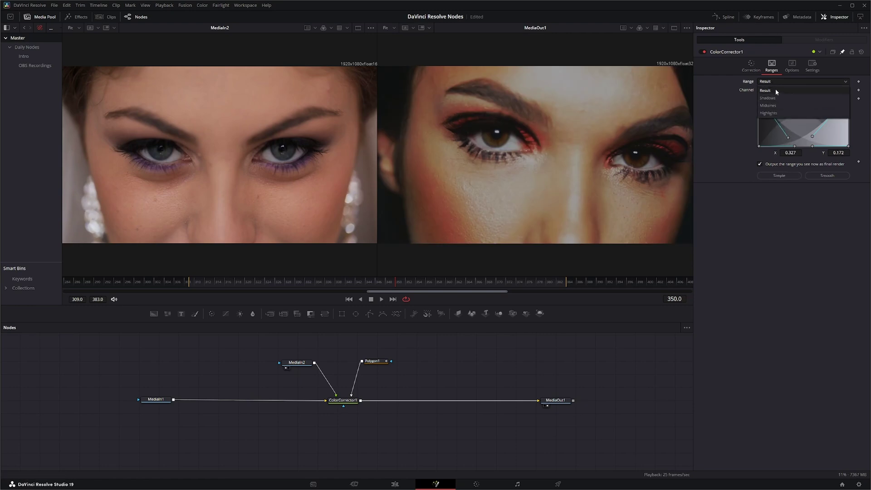
left_click(774, 98)
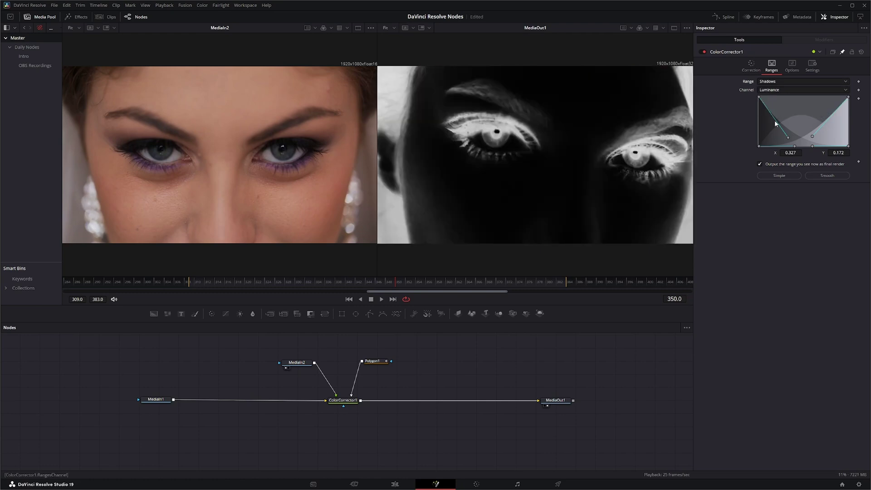
left_click_drag(789, 139, 794, 132)
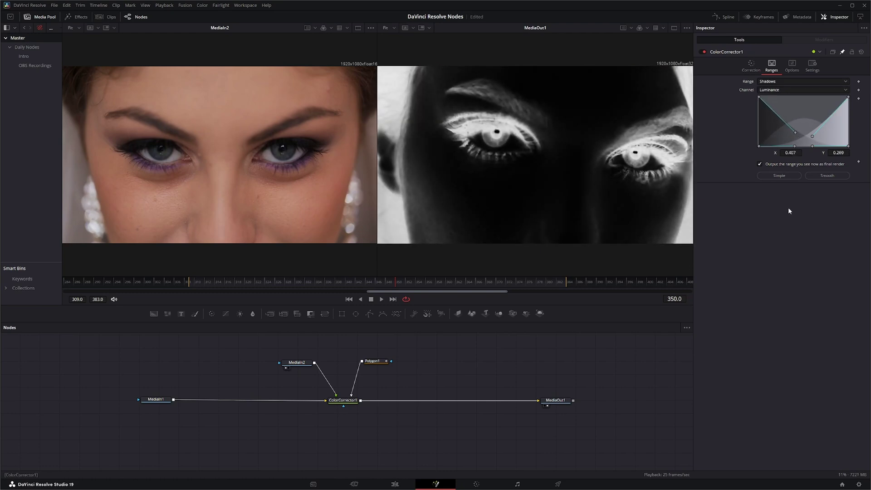
left_click(833, 175)
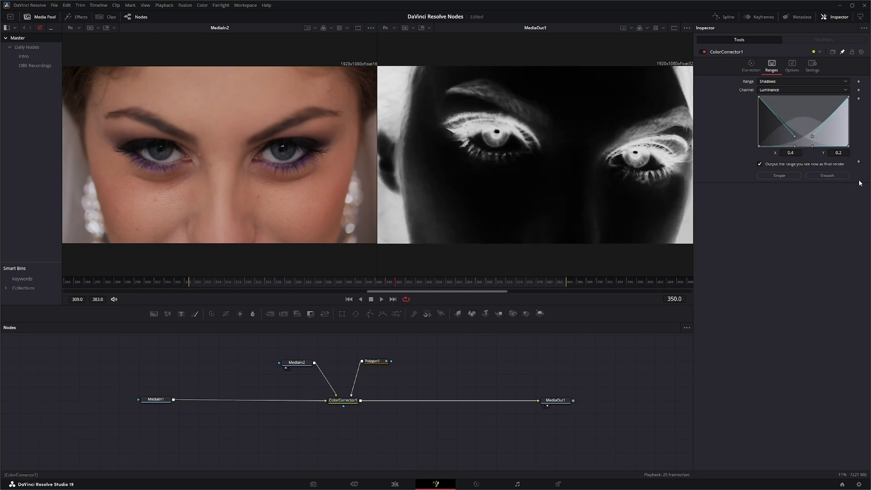
left_click(777, 89)
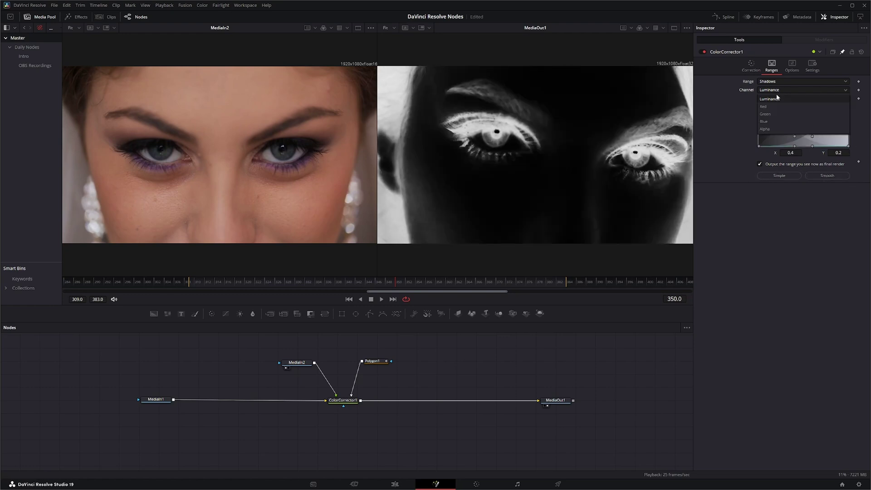
left_click(772, 114)
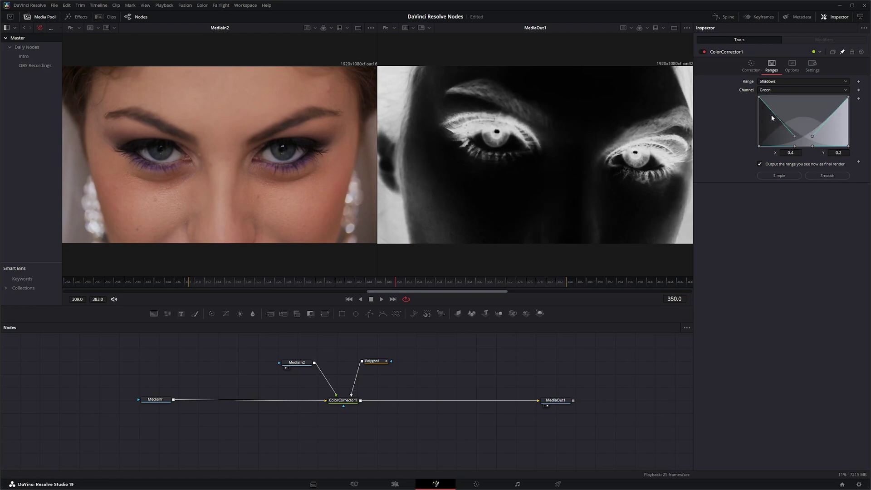
left_click_drag(812, 136, 818, 135)
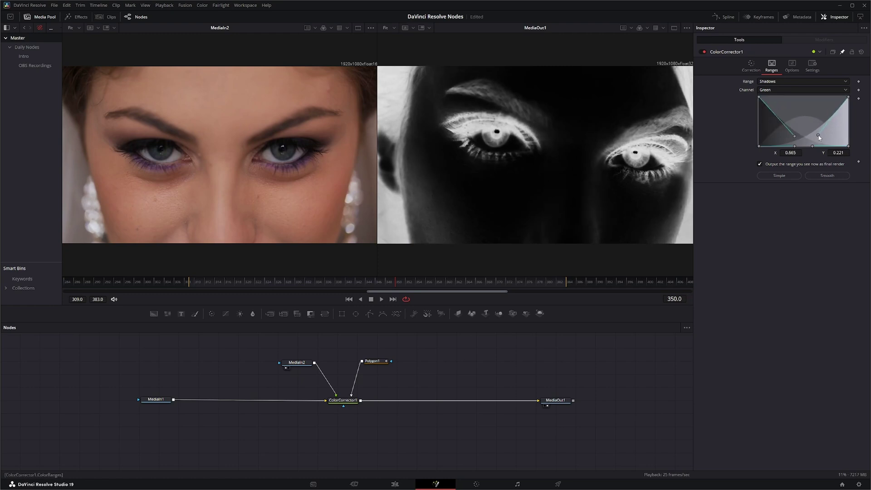
Step: Return the range view to Result and bring up the corrector's Options
left_click(771, 82)
left_click(771, 89)
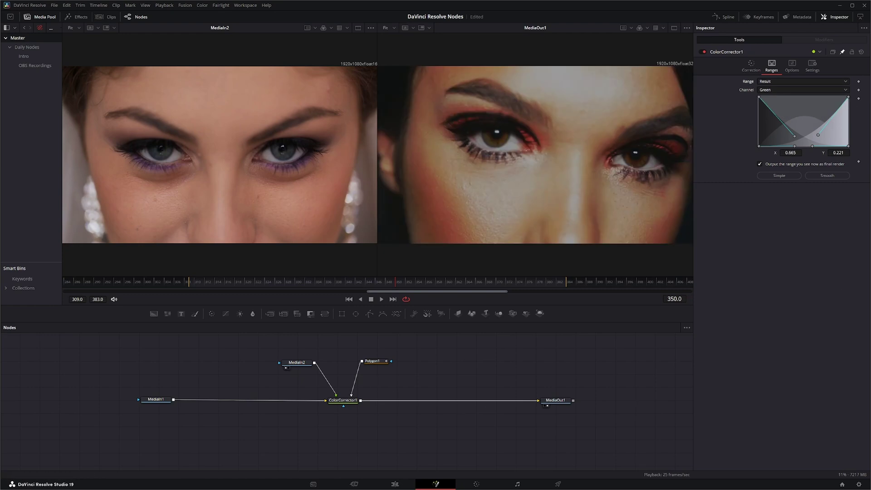
left_click(791, 65)
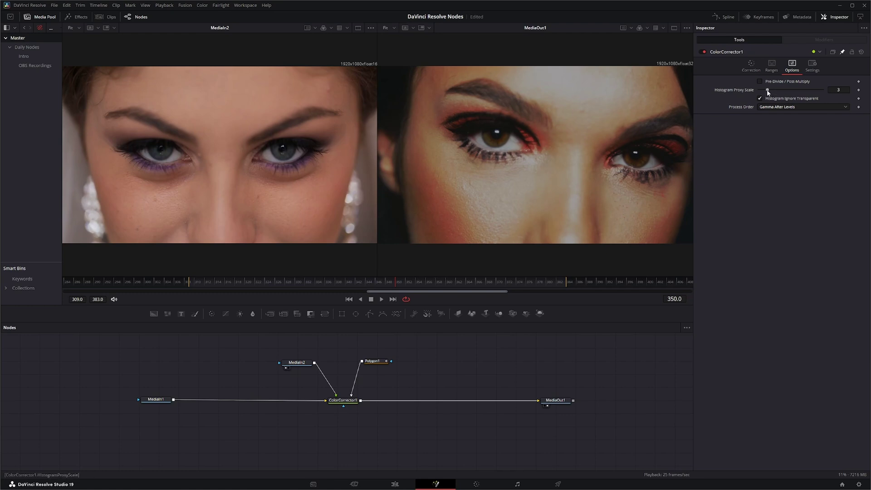
mouse_move(767, 90)
left_mouse_down()
mouse_move(756, 91)
mouse_move(831, 92)
mouse_move(755, 91)
mouse_move(767, 92)
left_mouse_up()
left_click(787, 109)
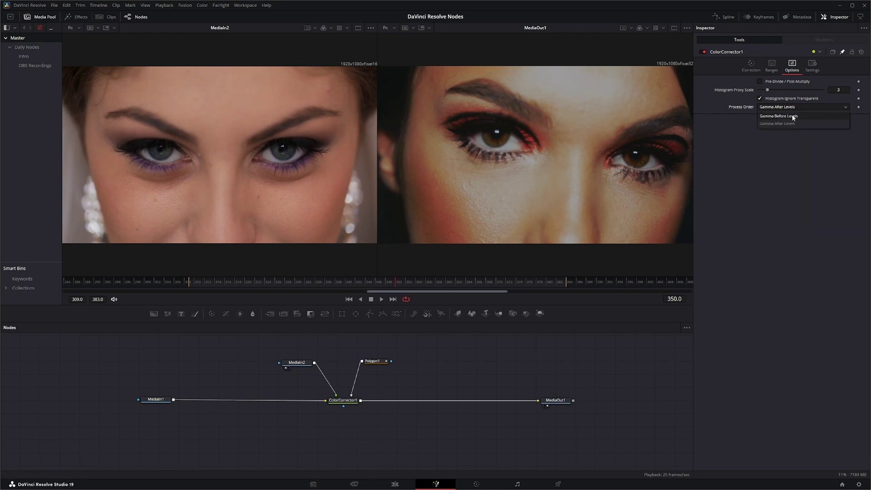
left_click(788, 123)
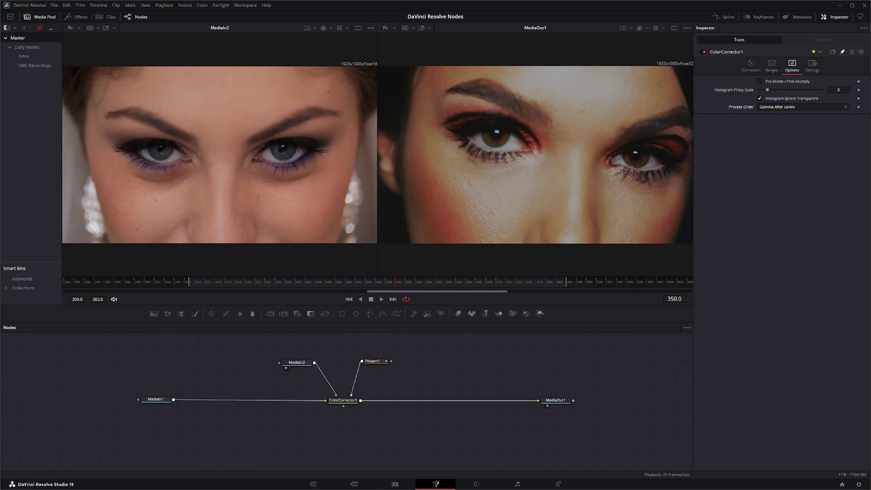
Step: Show ColorCorrector1's Settings and preview Blend at 0.364 before returning it to 1.0
left_click(814, 64)
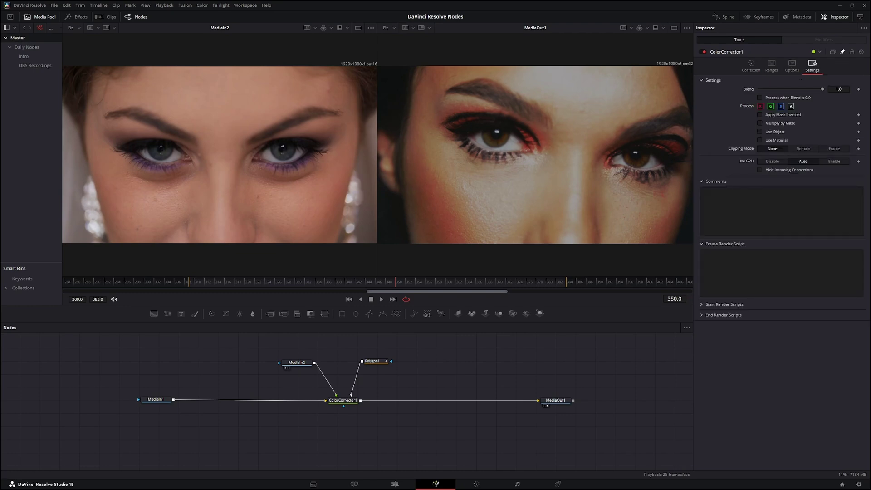
mouse_move(822, 88)
left_mouse_down()
mouse_move(781, 90)
mouse_move(824, 90)
left_mouse_up()
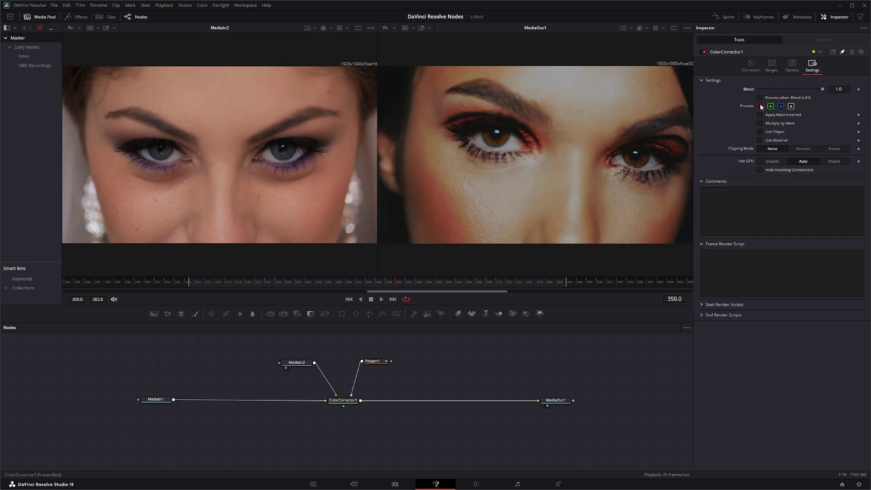